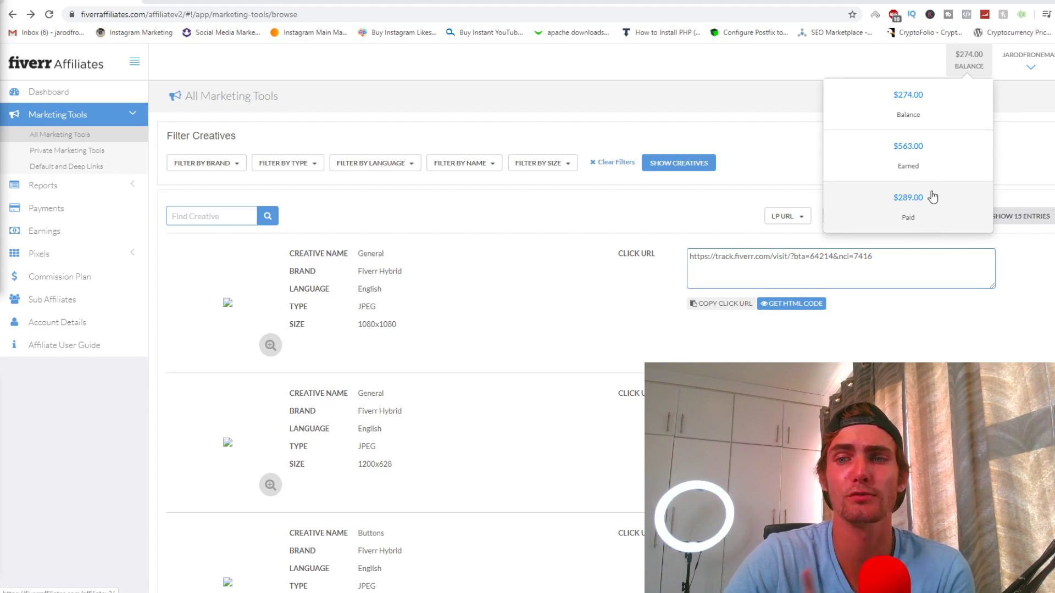
{"action": "key", "text": "ctrl+Tab"}
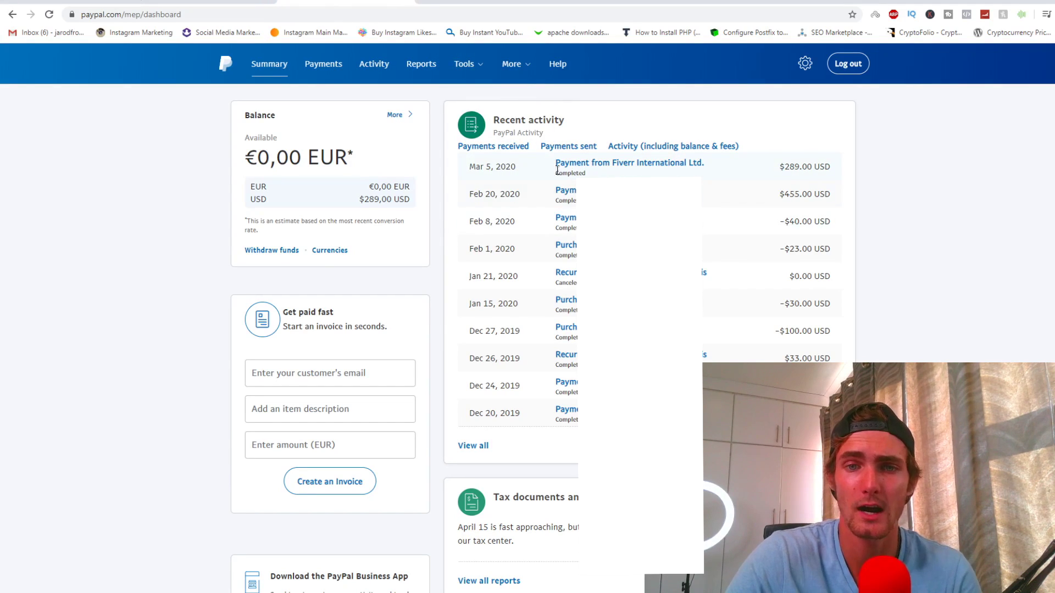
{"action": "left_click_drag", "start_coordinate": [544, 167], "coordinate": [835, 169]}
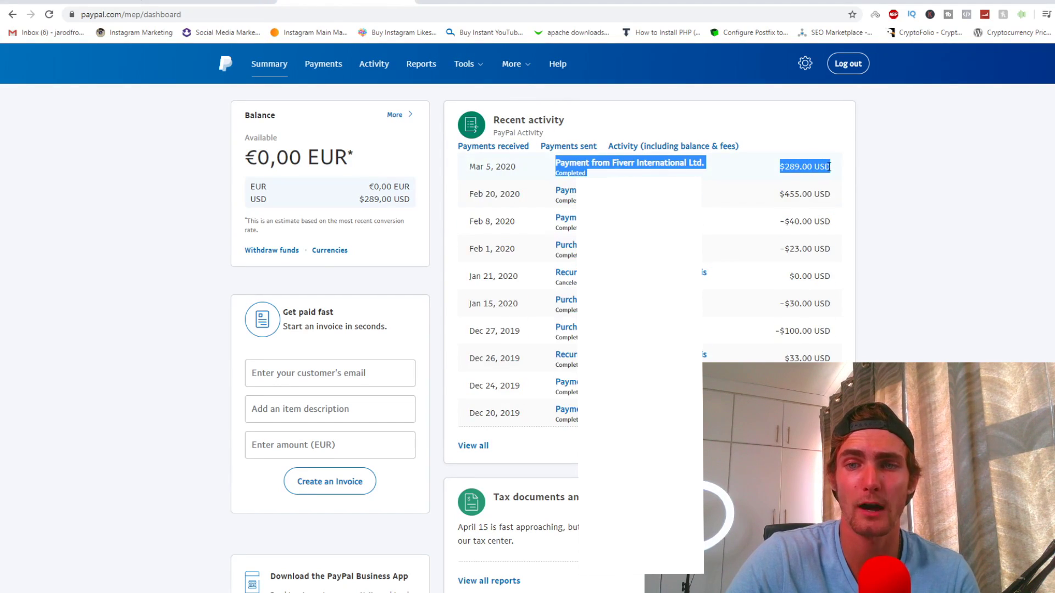
{"action": "left_click", "coordinate": [726, 177]}
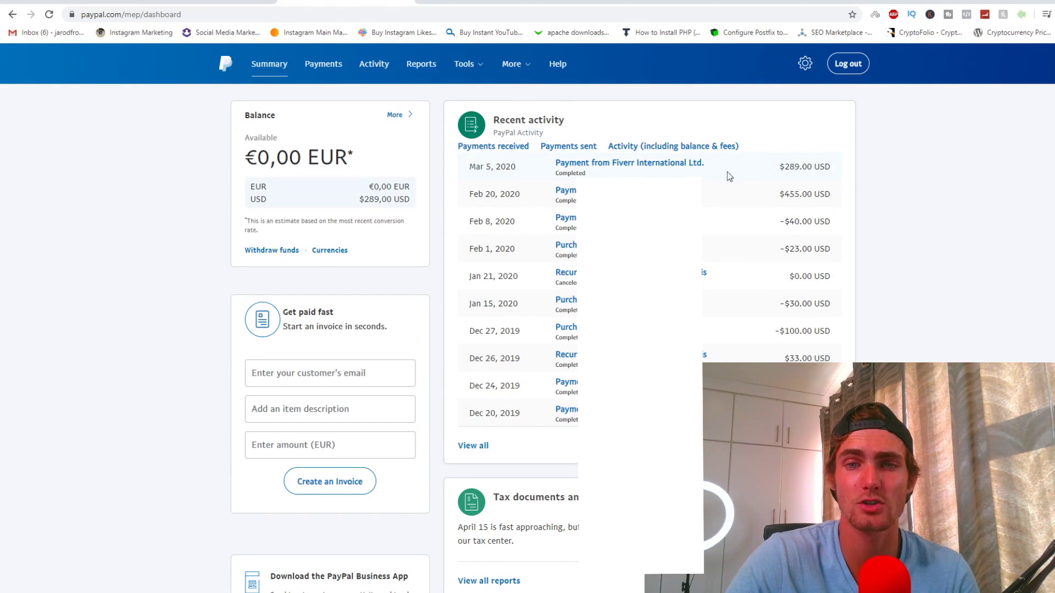
{"action": "triple_click", "coordinate": [335, 199]}
{"action": "left_click", "coordinate": [408, 204]}
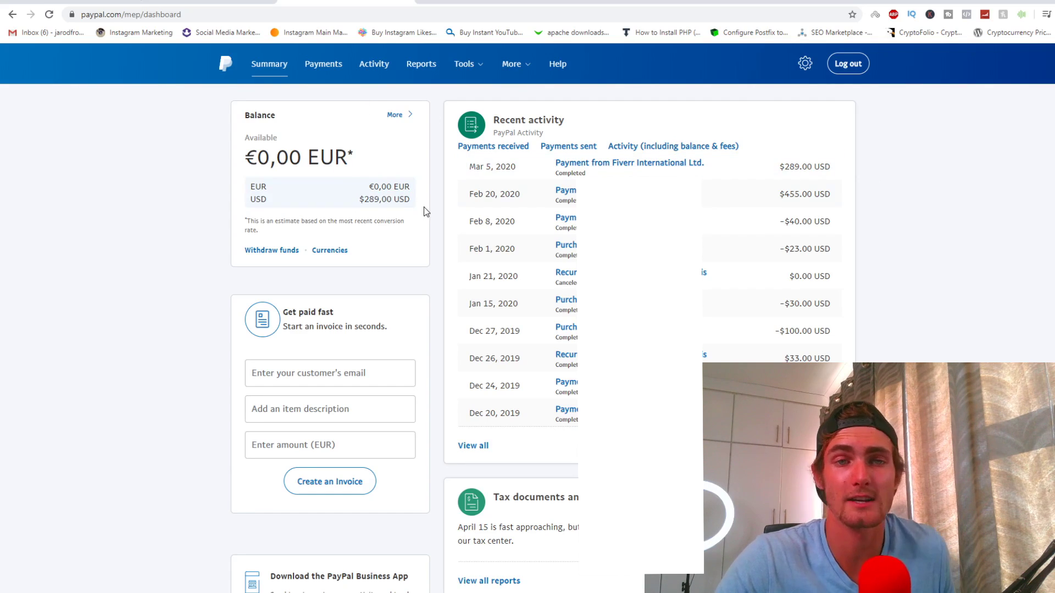
{"action": "left_click", "coordinate": [239, 1]}
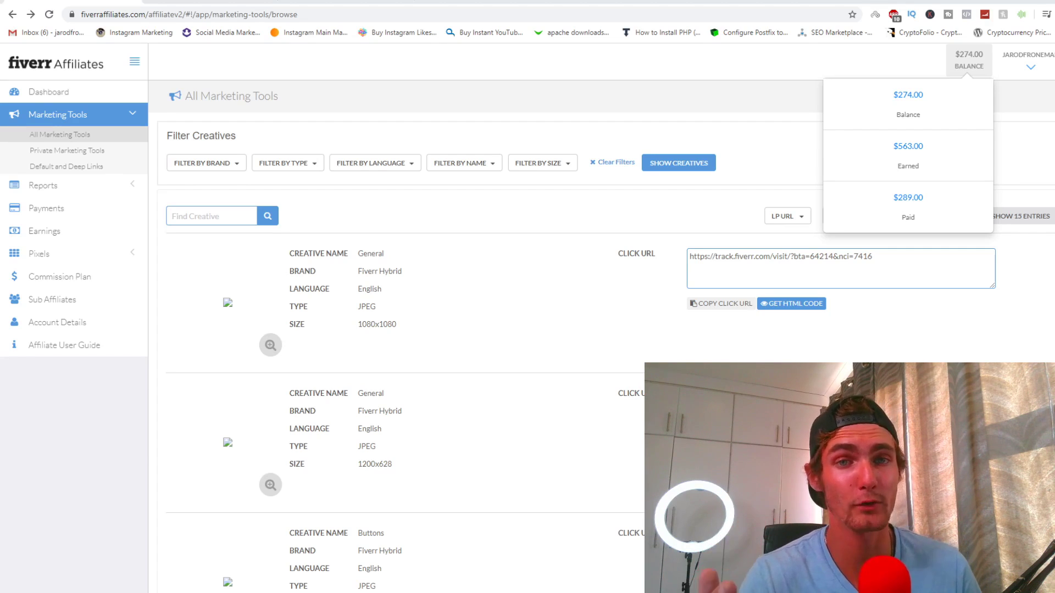
Switch to the already open fiverr.com homepage tab with its freelance services search
{"action": "key", "text": "ctrl+Tab"}
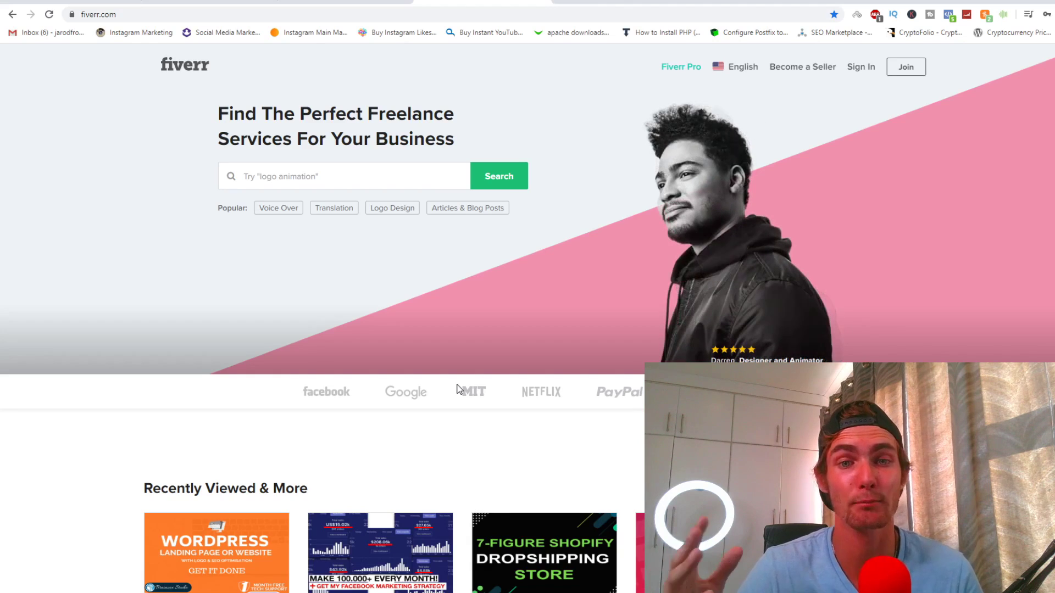
Bring up the affiliates.fiverr.com landing page, 'Boost your earnings by driving traffic to Fiverr'
{"action": "key", "text": "ctrl+Tab"}
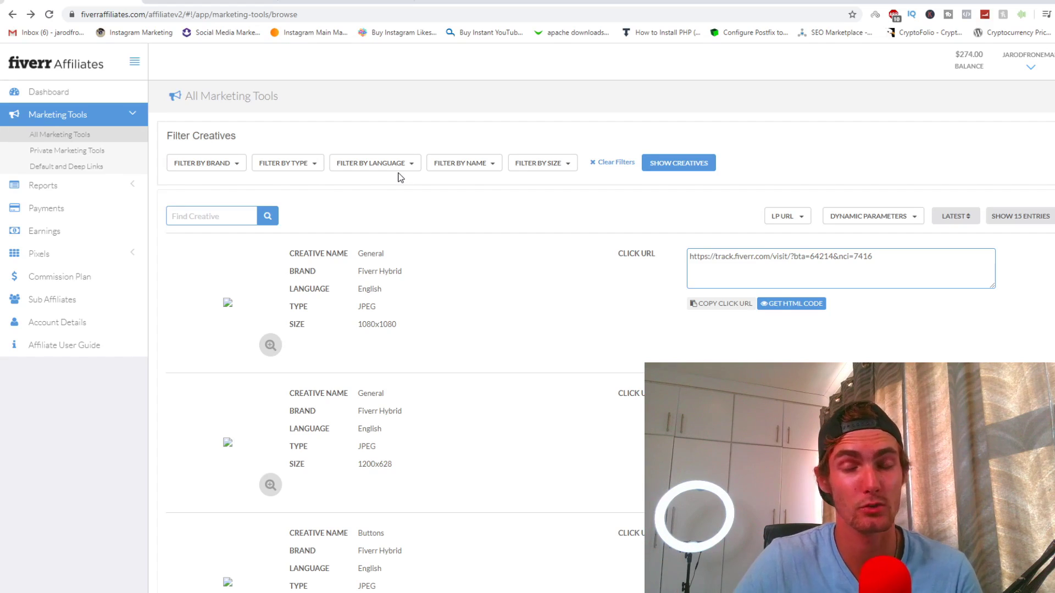
{"action": "left_click", "coordinate": [356, 3]}
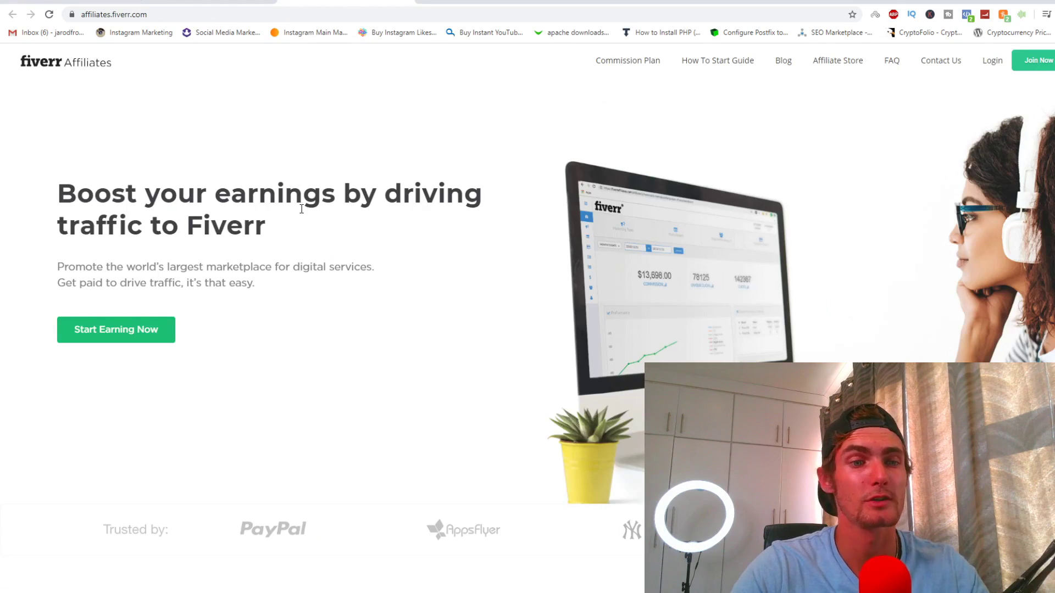
Highlight the affiliates.fiverr.com address and start the affiliate sign-up with Start Earning Now
{"action": "left_click_drag", "start_coordinate": [147, 14], "coordinate": [81, 14]}
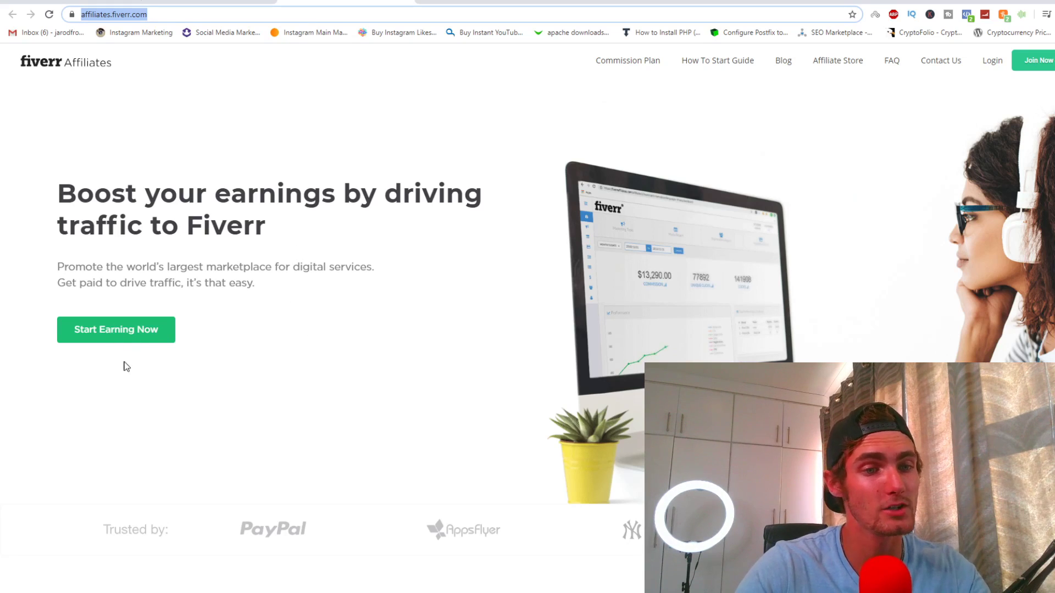
{"action": "left_click", "coordinate": [135, 336]}
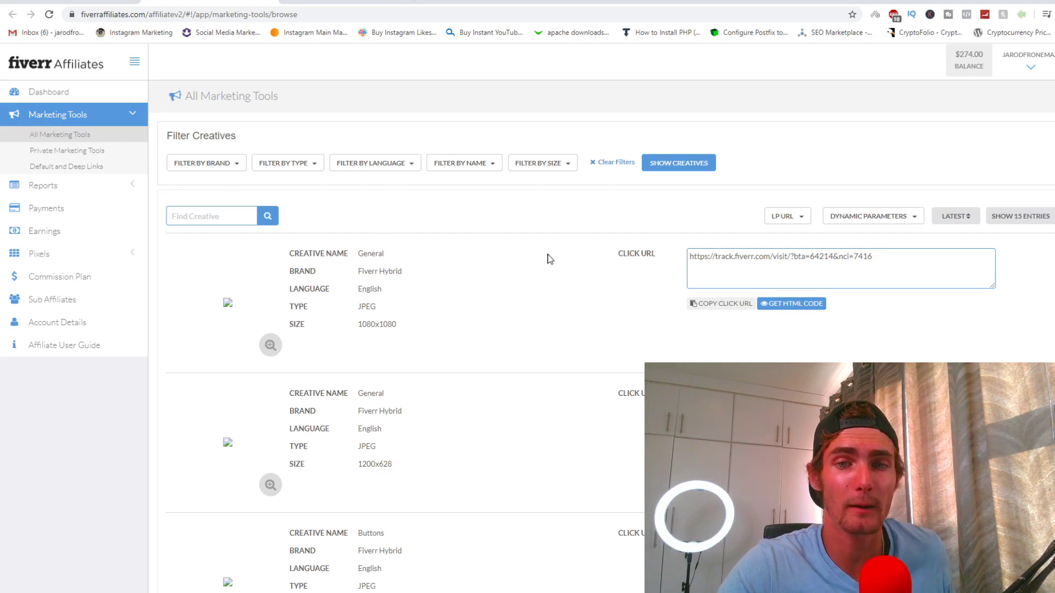
Filter the marketing creatives by name to show only WordPress
{"action": "left_click", "coordinate": [480, 165]}
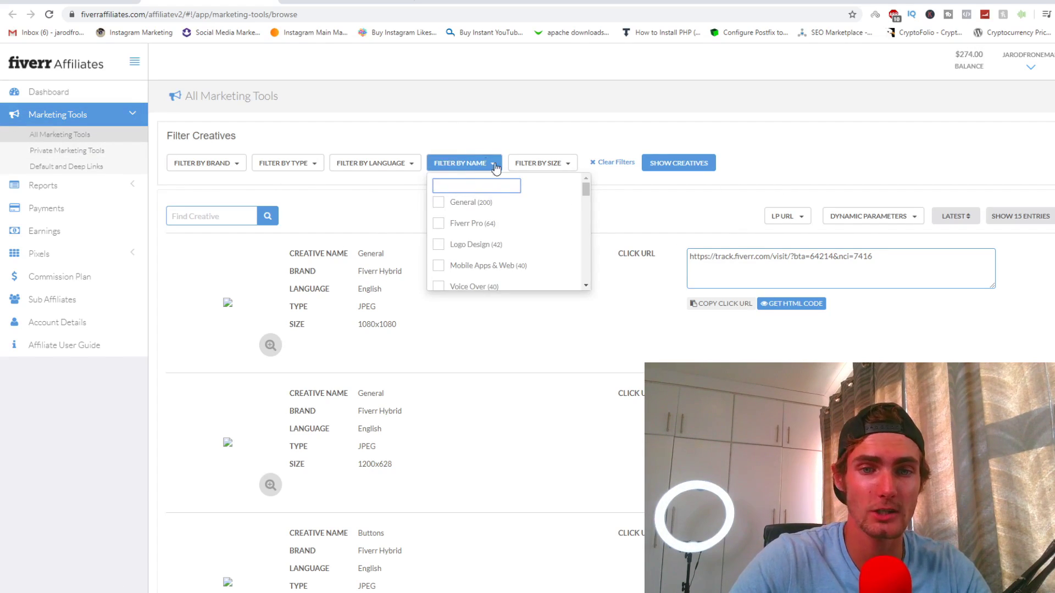
{"action": "scroll", "coordinate": [556, 225], "scroll_direction": "down", "scroll_amount": 3}
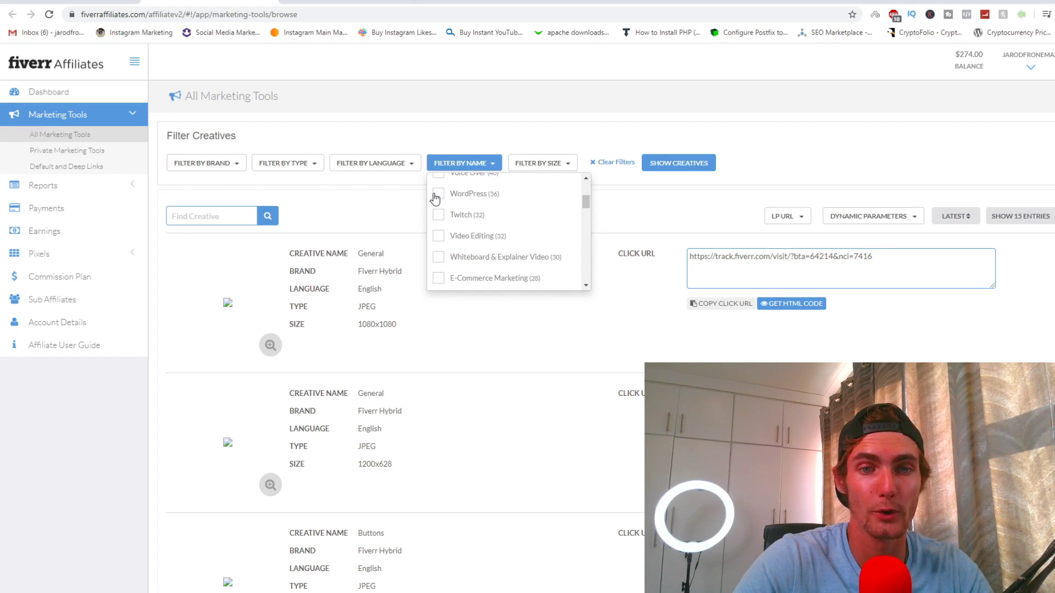
{"action": "left_click", "coordinate": [438, 194]}
{"action": "left_click", "coordinate": [680, 165]}
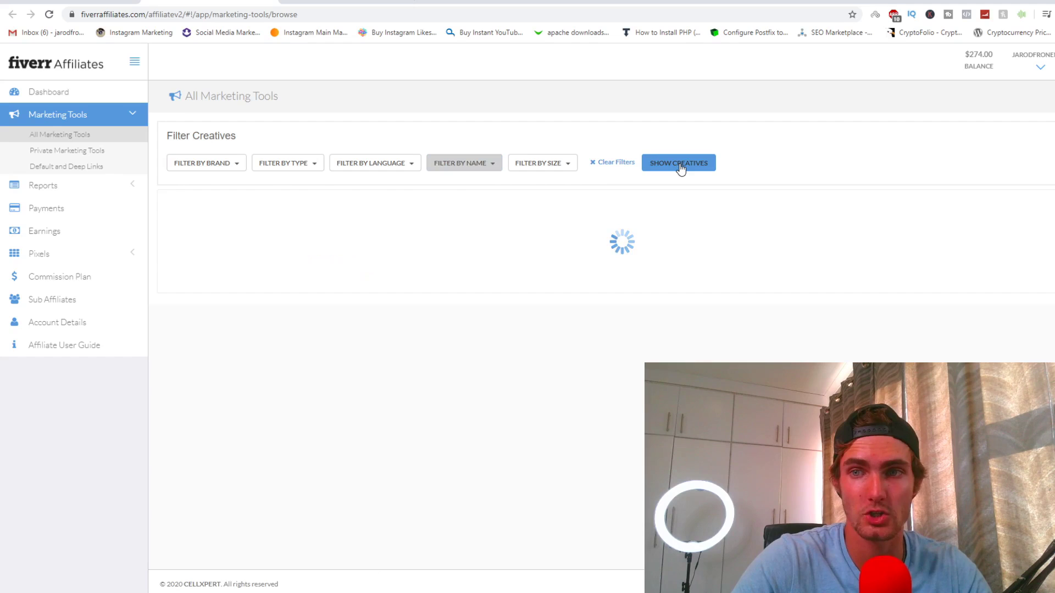
Follow the WordPress creative's track.fiverr.com click URL to Fiverr's WordPress services page
{"action": "left_click_drag", "start_coordinate": [875, 262], "coordinate": [683, 272]}
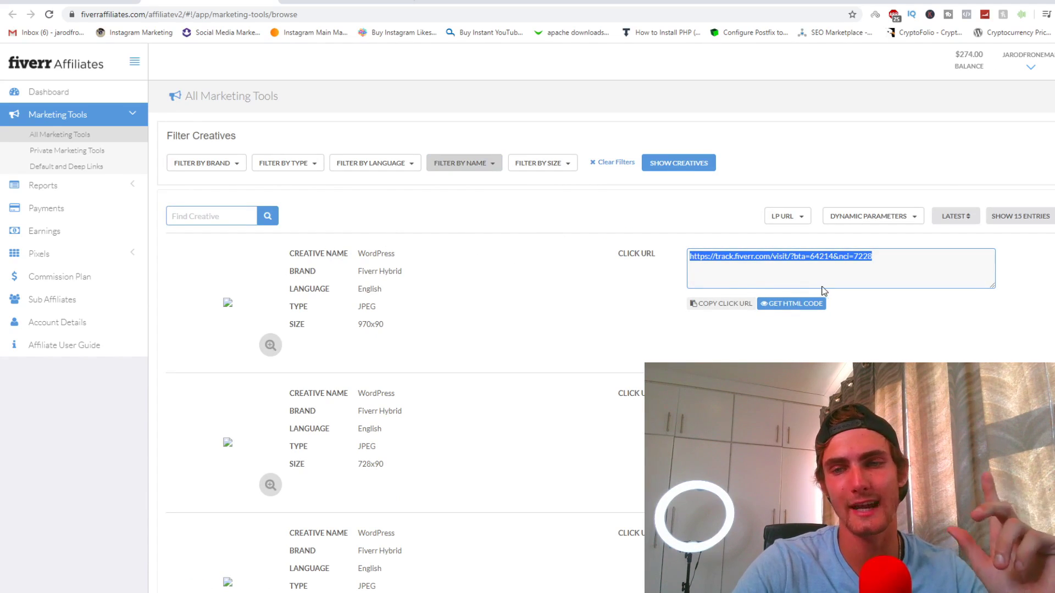
{"action": "right_click", "coordinate": [824, 260]}
{"action": "left_click", "coordinate": [833, 275]}
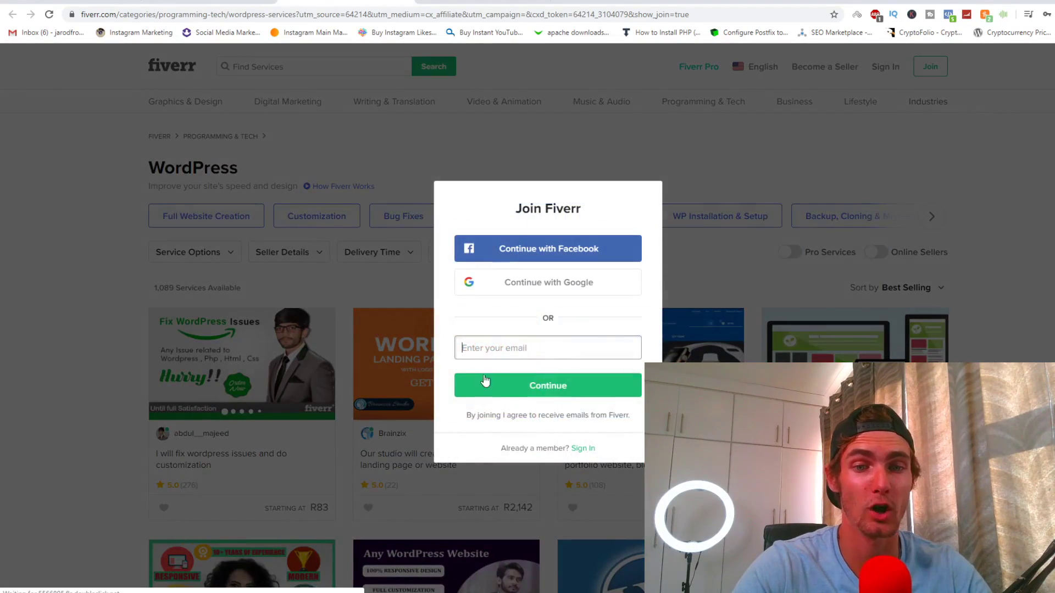
Dismiss the Join Fiverr prompt and scroll through the WordPress gig cards
{"action": "left_click", "coordinate": [711, 187]}
{"action": "scroll", "coordinate": [731, 274], "scroll_direction": "down", "scroll_amount": 3}
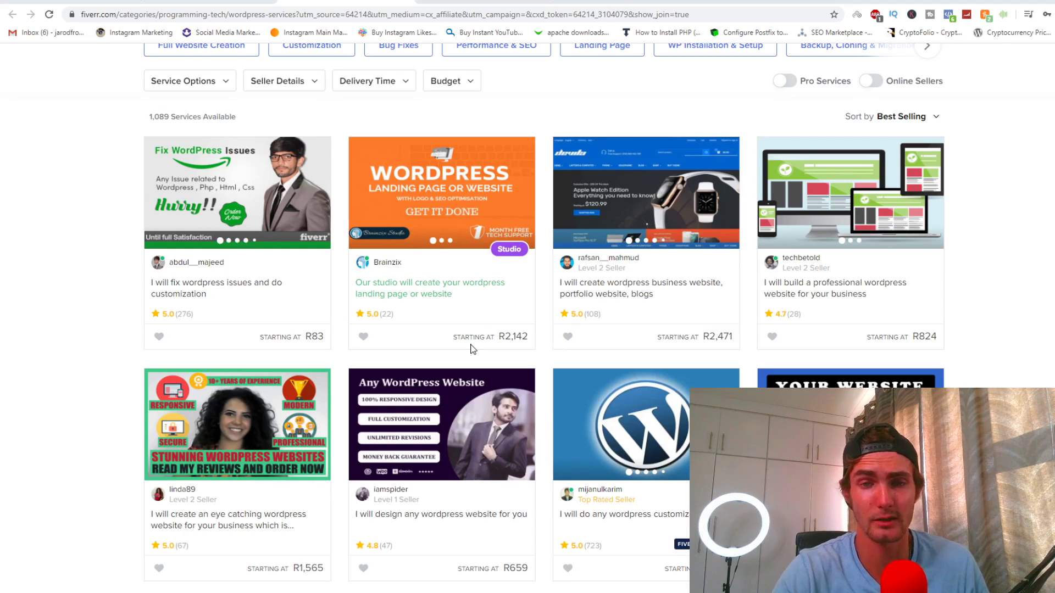
{"action": "mouse_move", "coordinate": [491, 311]}
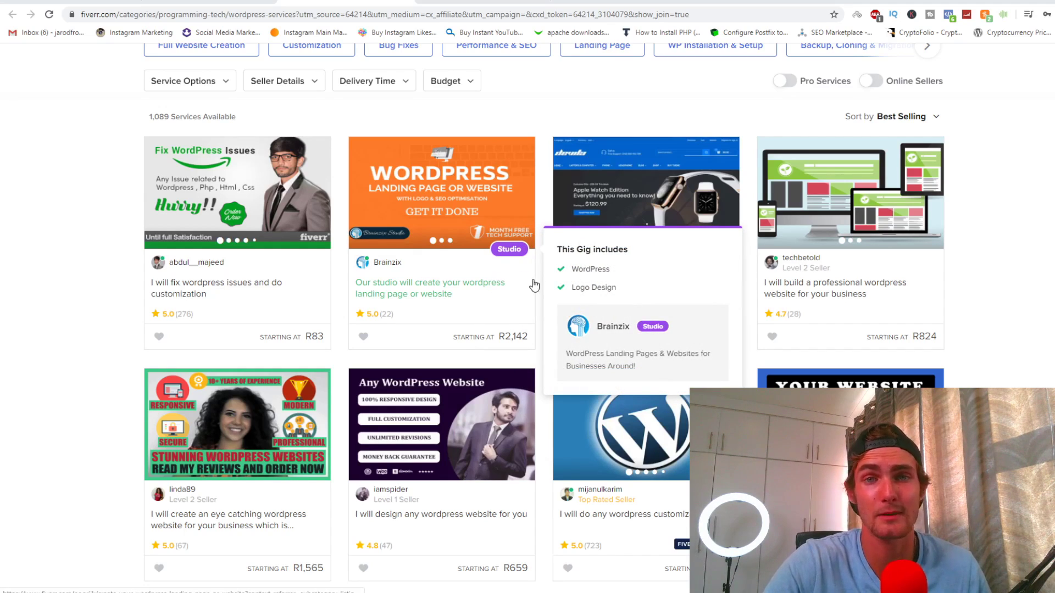
{"action": "scroll", "coordinate": [537, 357], "scroll_direction": "down", "scroll_amount": 2}
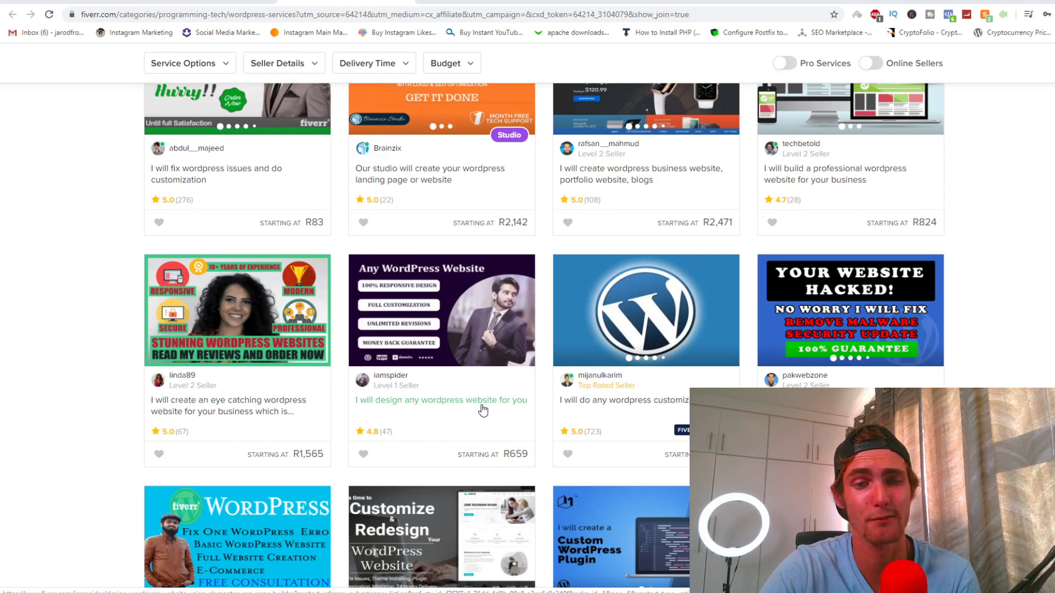
Highlight a gig's 4.8 rating with 47 reviews, then return to the Fiverr Affiliates tab
{"action": "left_click_drag", "start_coordinate": [396, 433], "coordinate": [360, 437]}
{"action": "left_click", "coordinate": [407, 438]}
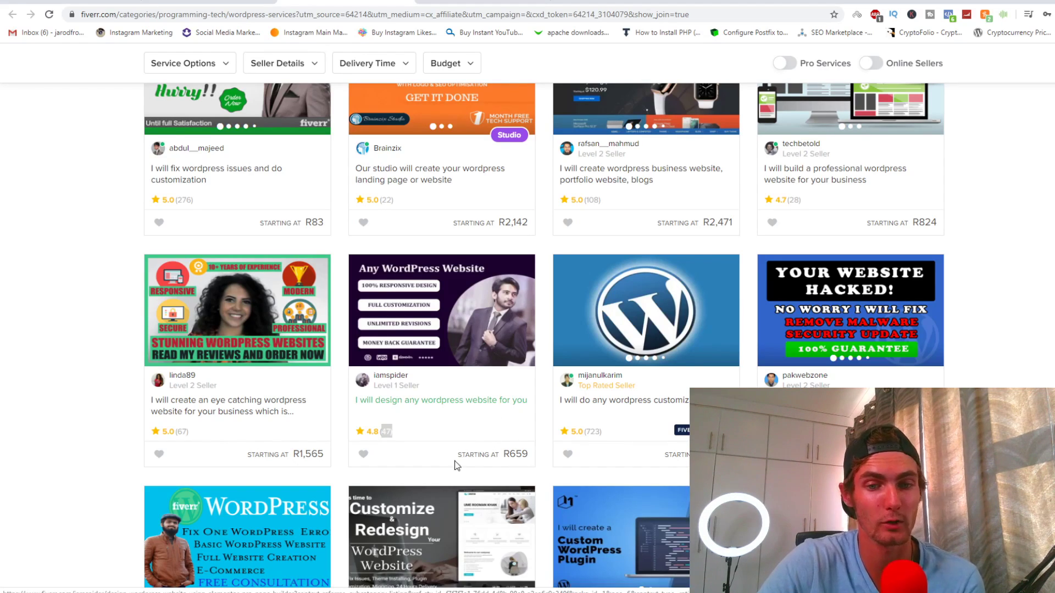
{"action": "scroll", "coordinate": [404, 440], "scroll_direction": "down", "scroll_amount": 1}
{"action": "key", "text": "ctrl+Tab"}
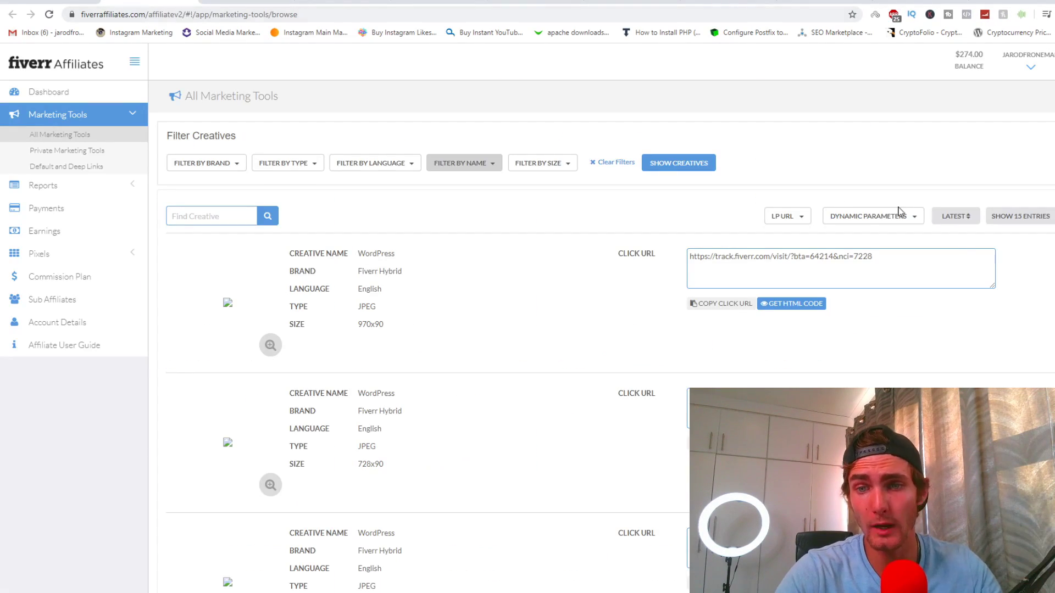
Go back to Fiverr's WordPress services page, scroll it and browse the category menus
{"action": "left_click_drag", "start_coordinate": [872, 257], "coordinate": [447, 70]}
{"action": "key", "text": "ctrl+shift+Tab"}
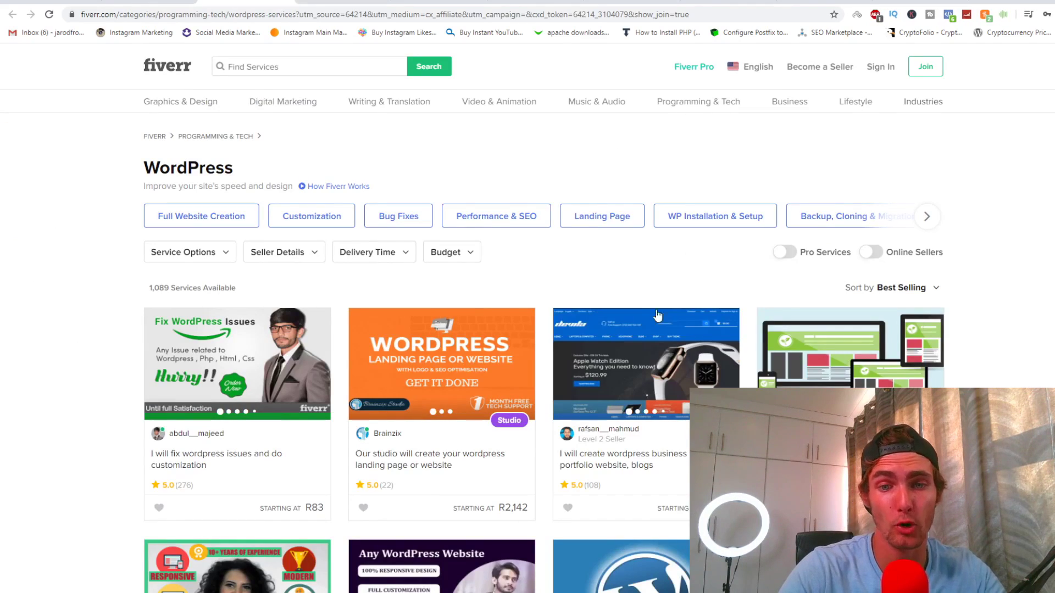
{"action": "scroll", "coordinate": [901, 301], "scroll_direction": "down", "scroll_amount": 2}
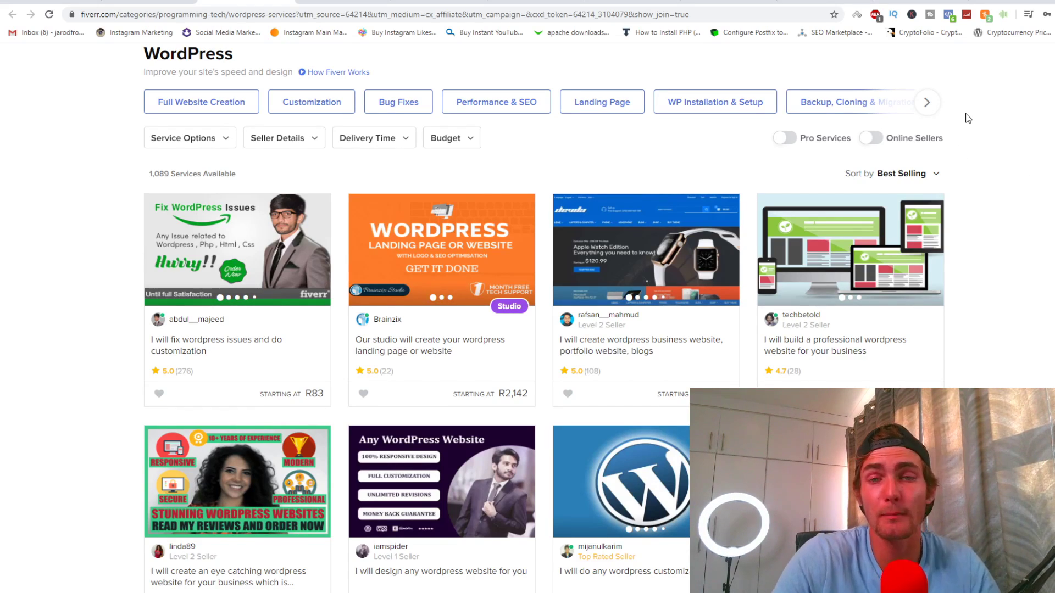
{"action": "scroll", "coordinate": [596, 212], "scroll_direction": "up", "scroll_amount": 3}
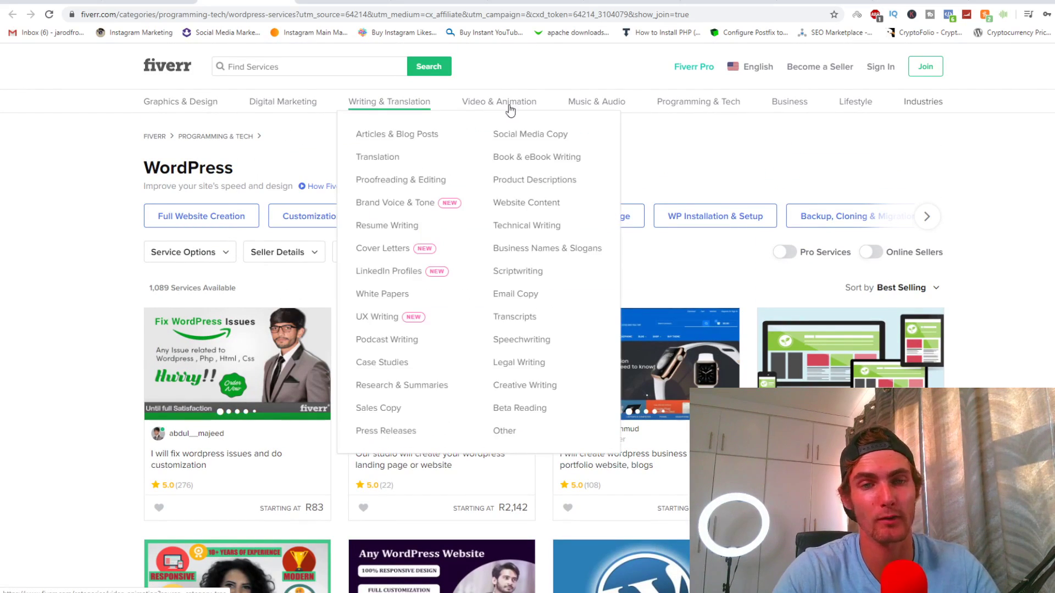
{"action": "mouse_move", "coordinate": [535, 100]}
{"action": "mouse_move", "coordinate": [706, 104]}
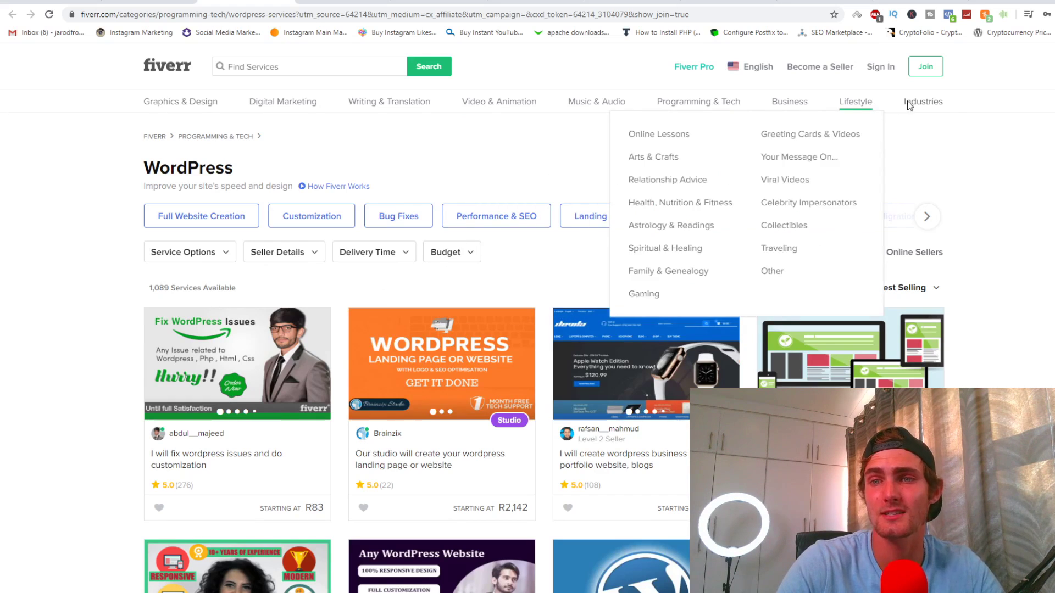
{"action": "mouse_move", "coordinate": [926, 112]}
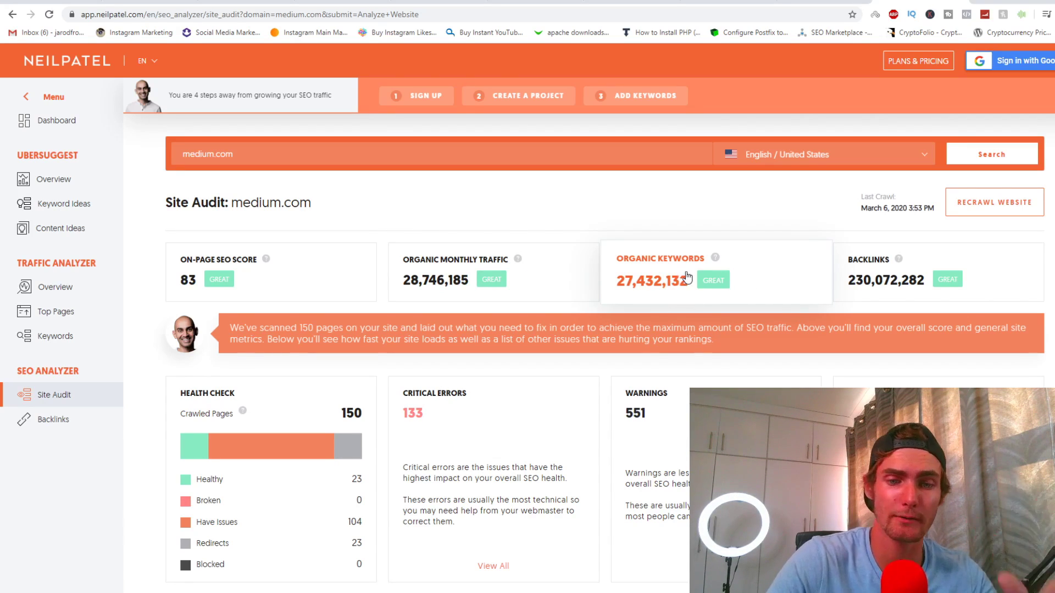
Scroll the Ubersuggest medium.com site audit, then open a new browser tab
{"action": "scroll", "coordinate": [747, 284], "scroll_direction": "down", "scroll_amount": 1}
{"action": "scroll", "coordinate": [467, 230], "scroll_direction": "down", "scroll_amount": 1}
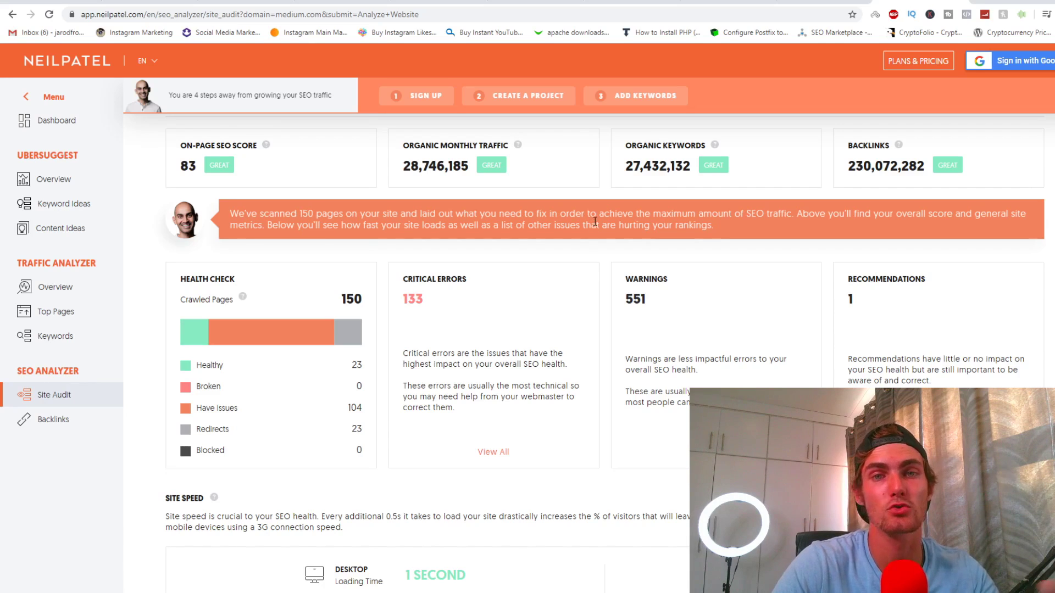
{"action": "key", "text": "ctrl+t"}
Go to medium.com by typing 'medium' and scroll through the landing page
{"action": "type", "text": "me"}
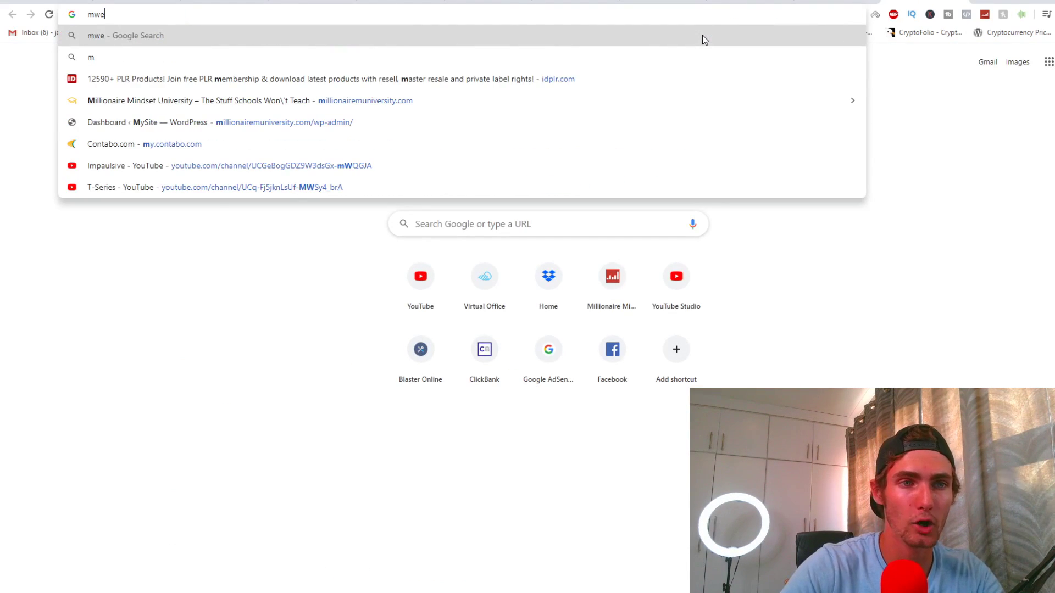
{"action": "type", "text": "dium"}
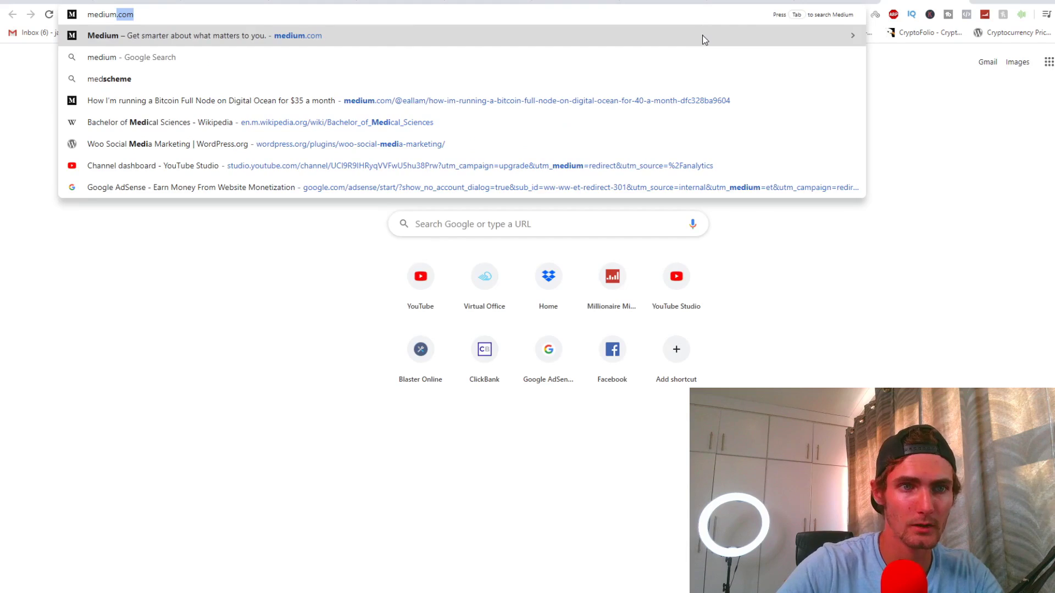
{"action": "key", "text": "Return"}
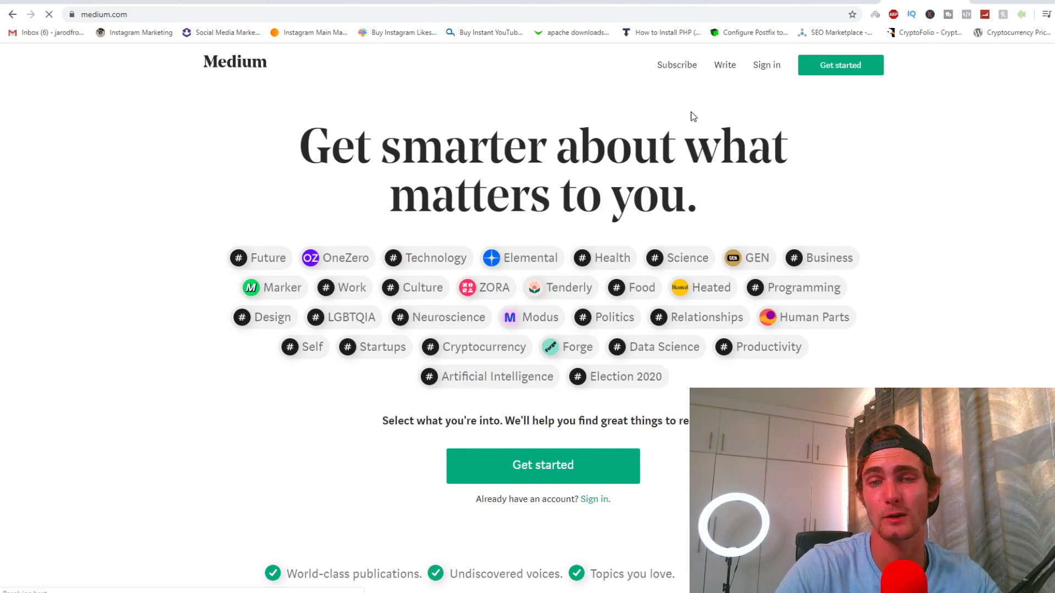
{"action": "scroll", "coordinate": [709, 187], "scroll_direction": "down", "scroll_amount": 6}
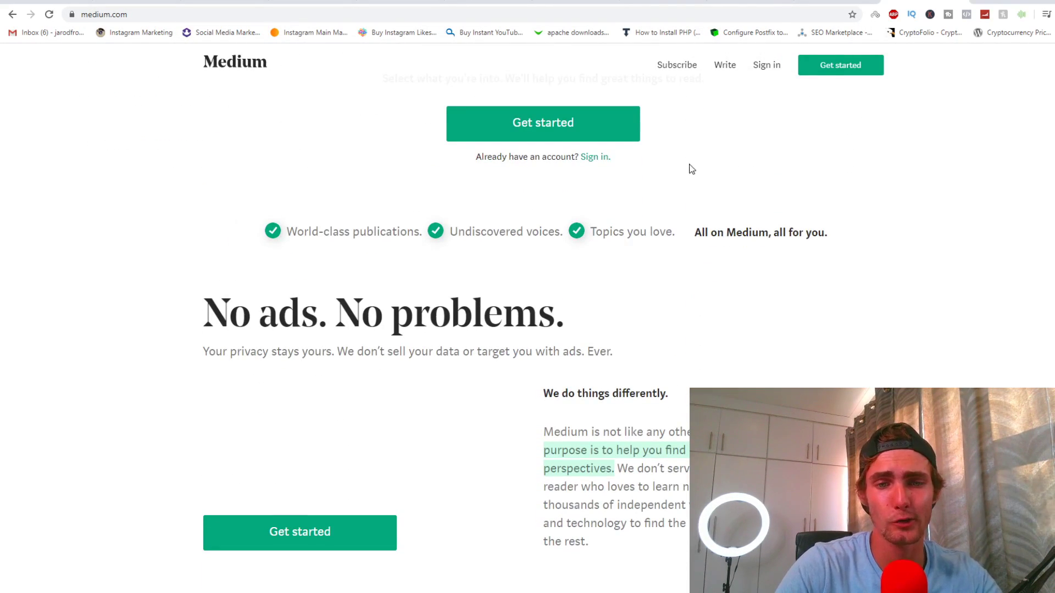
{"action": "scroll", "coordinate": [543, 330], "scroll_direction": "down", "scroll_amount": 7}
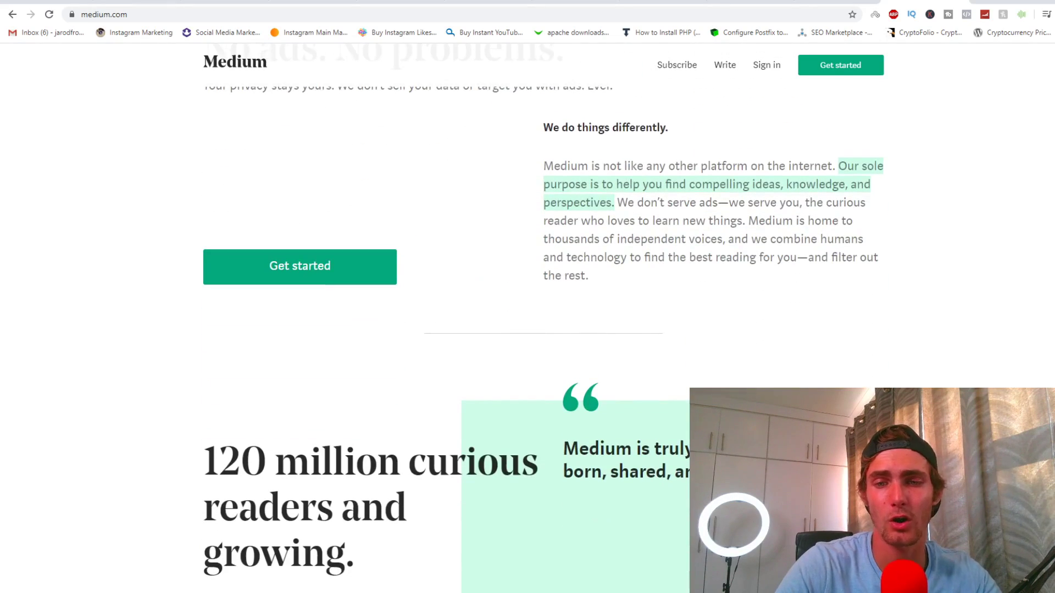
{"action": "scroll", "coordinate": [543, 330], "scroll_direction": "up", "scroll_amount": 6}
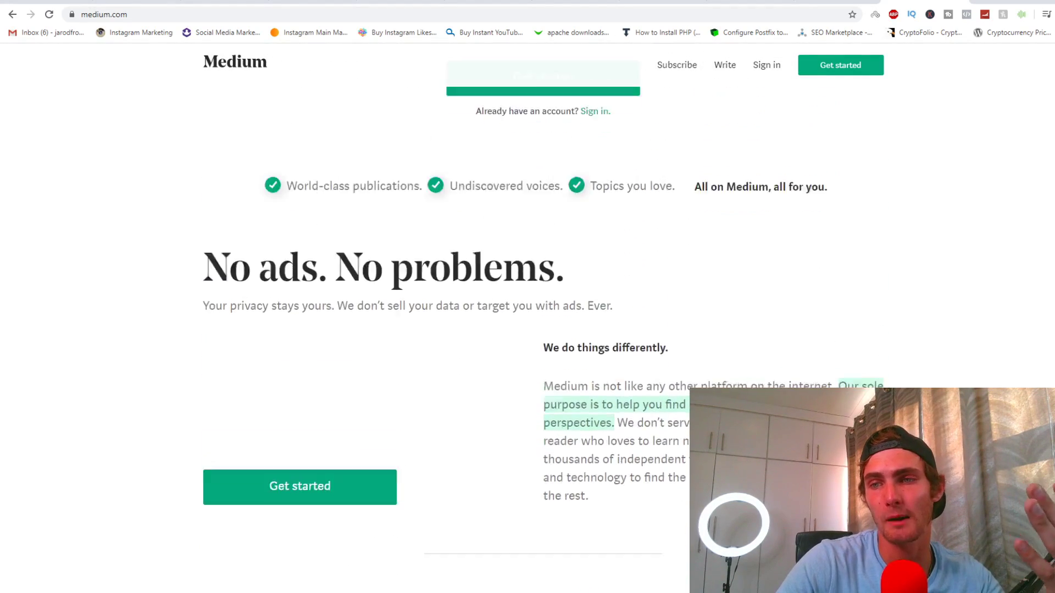
{"action": "scroll", "coordinate": [543, 330], "scroll_direction": "down", "scroll_amount": 4}
{"action": "scroll", "coordinate": [543, 329], "scroll_direction": "up", "scroll_amount": 1}
{"action": "scroll", "coordinate": [543, 330], "scroll_direction": "down", "scroll_amount": 1}
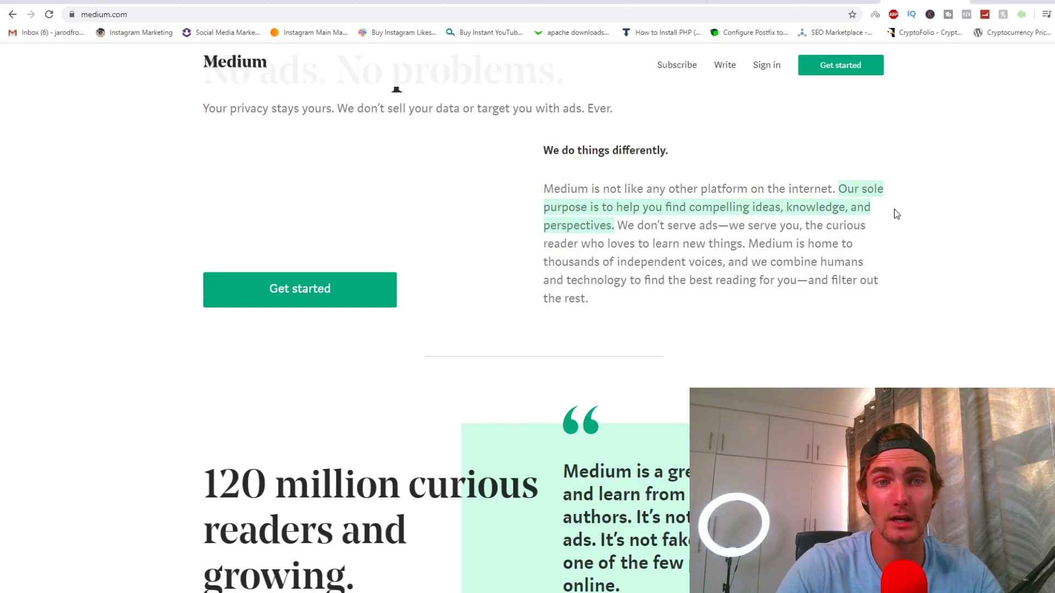
{"action": "scroll", "coordinate": [895, 214], "scroll_direction": "down", "scroll_amount": 1}
{"action": "scroll", "coordinate": [896, 213], "scroll_direction": "up", "scroll_amount": 2}
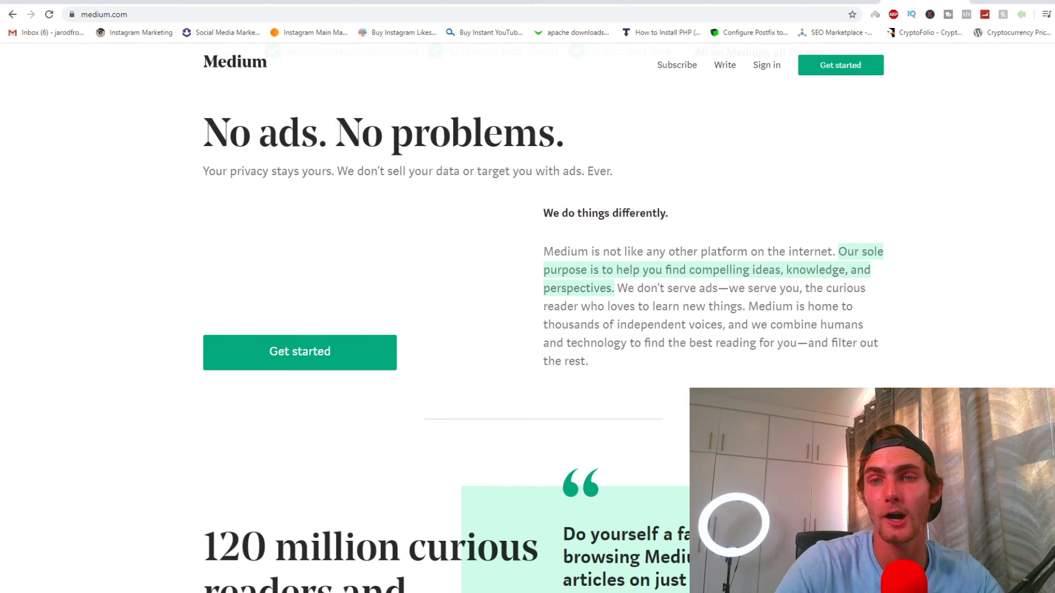
{"action": "scroll", "coordinate": [896, 220], "scroll_direction": "up", "scroll_amount": 10}
{"action": "scroll", "coordinate": [527, 297], "scroll_direction": "down", "scroll_amount": 4}
{"action": "scroll", "coordinate": [528, 297], "scroll_direction": "up", "scroll_amount": 4}
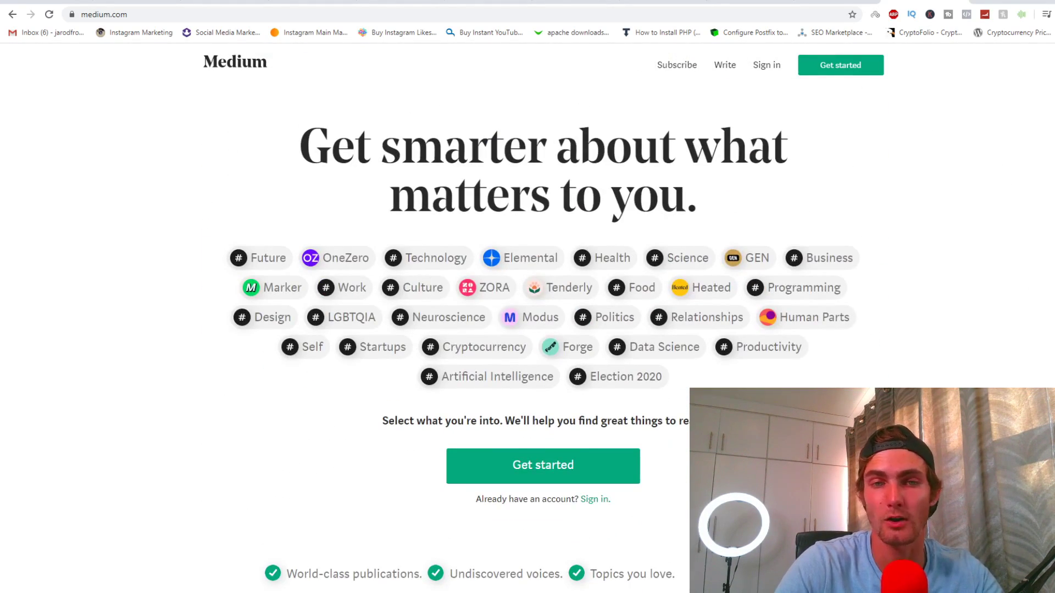
{"action": "scroll", "coordinate": [528, 297], "scroll_direction": "down", "scroll_amount": 5}
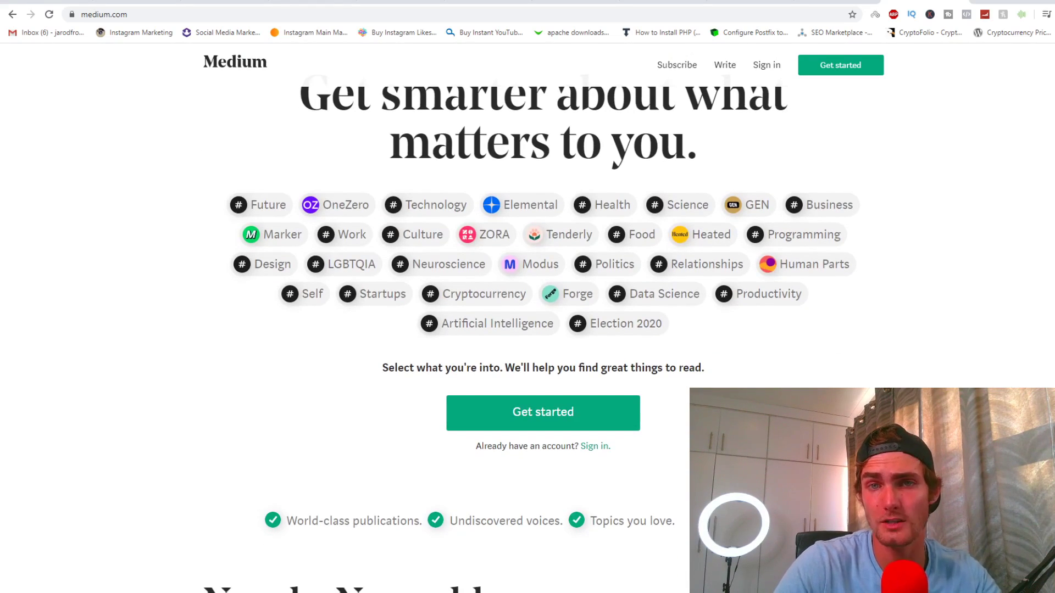
{"action": "scroll", "coordinate": [528, 297], "scroll_direction": "down", "scroll_amount": 10}
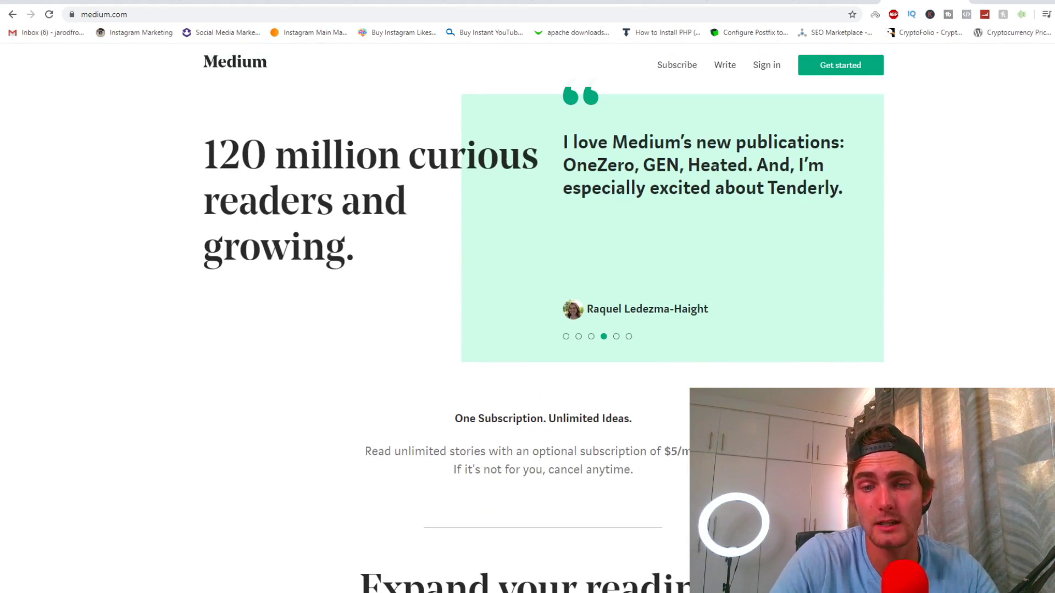
{"action": "scroll", "coordinate": [528, 297], "scroll_direction": "down", "scroll_amount": 1}
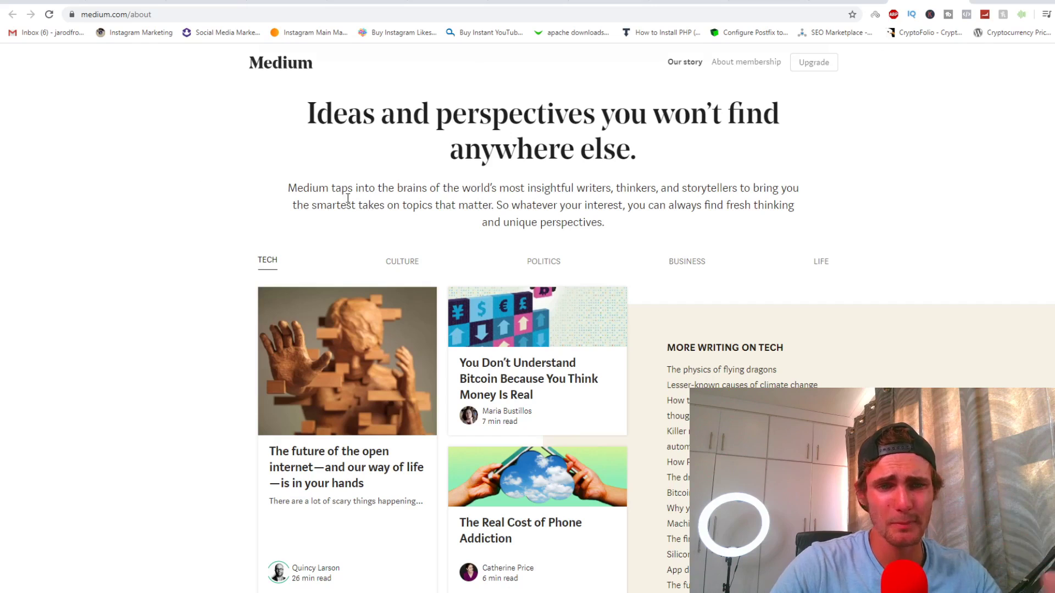
Highlight the opening words of the About page intro and scroll through the page
{"action": "left_click_drag", "start_coordinate": [286, 189], "coordinate": [515, 189]}
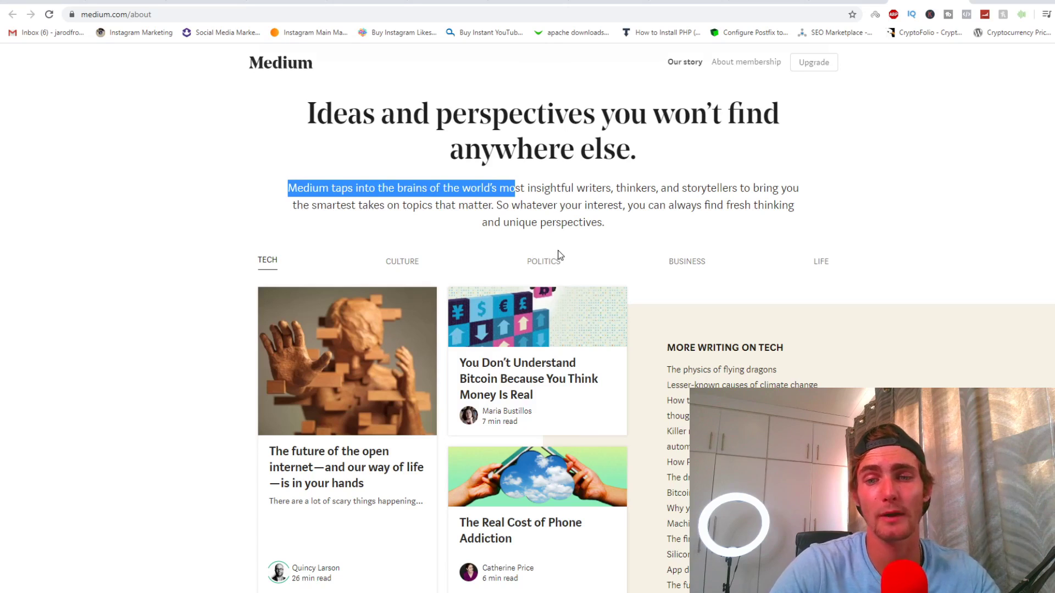
{"action": "scroll", "coordinate": [546, 255], "scroll_direction": "down", "scroll_amount": 5}
{"action": "scroll", "coordinate": [418, 208], "scroll_direction": "up", "scroll_amount": 2}
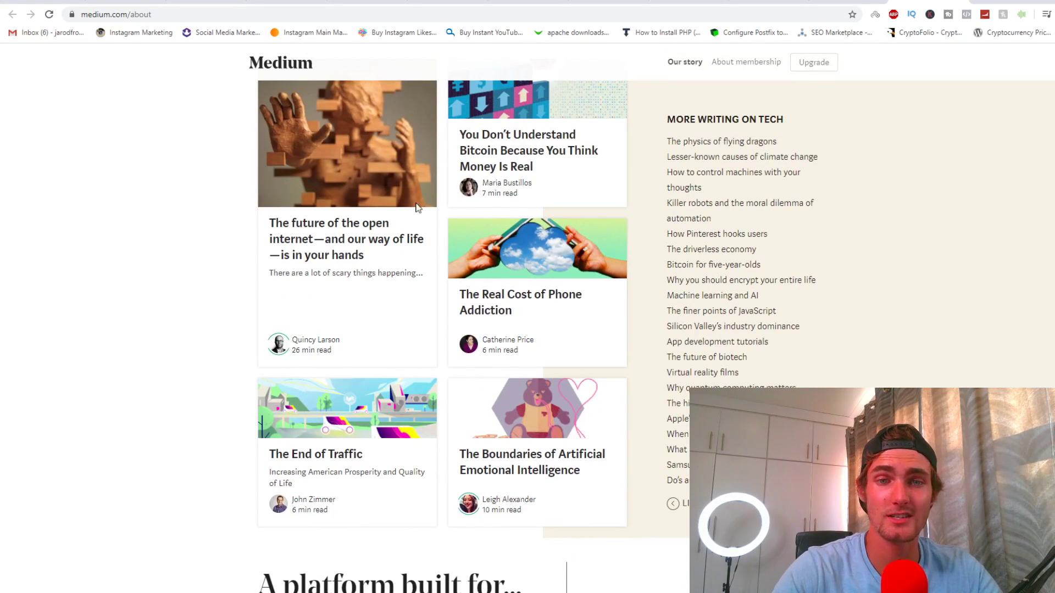
{"action": "scroll", "coordinate": [581, 330], "scroll_direction": "up", "scroll_amount": 1}
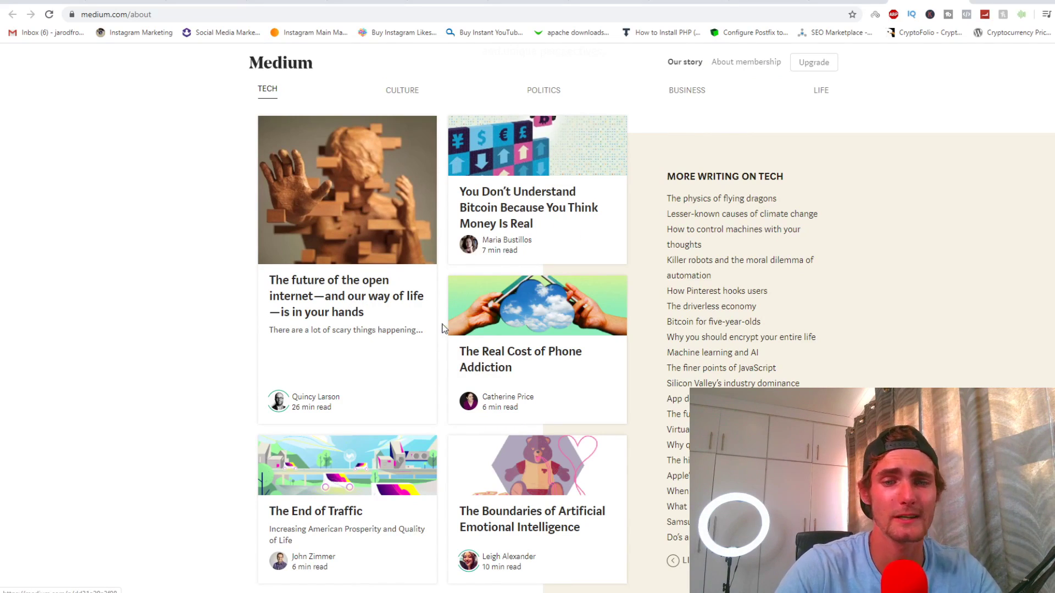
{"action": "scroll", "coordinate": [550, 308], "scroll_direction": "down", "scroll_amount": 3}
{"action": "scroll", "coordinate": [715, 255], "scroll_direction": "down", "scroll_amount": 5}
{"action": "scroll", "coordinate": [698, 275], "scroll_direction": "up", "scroll_amount": 7}
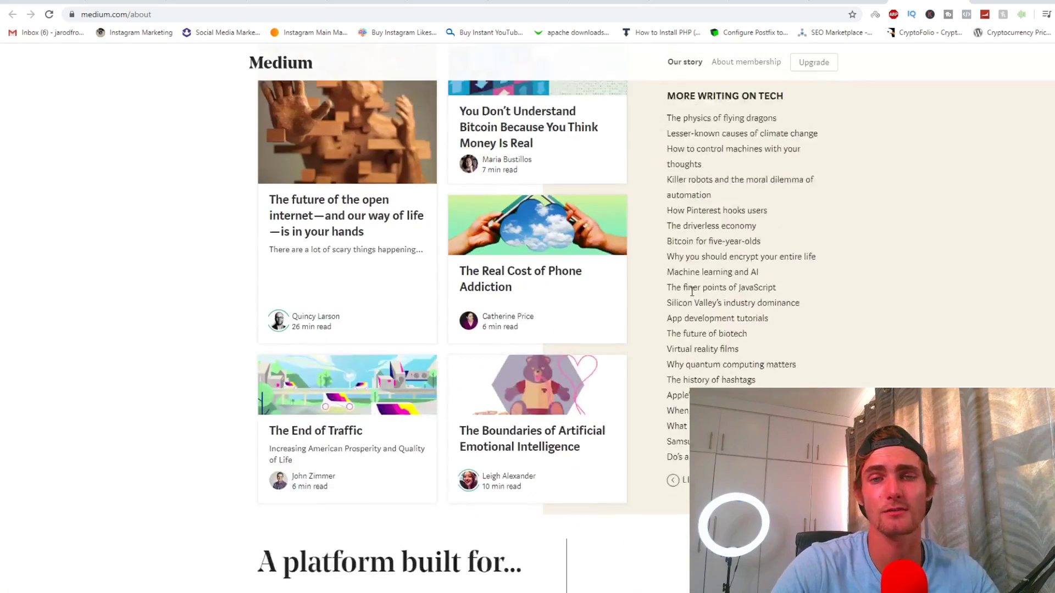
{"action": "scroll", "coordinate": [602, 308], "scroll_direction": "up", "scroll_amount": 3}
{"action": "scroll", "coordinate": [605, 308], "scroll_direction": "down", "scroll_amount": 3}
{"action": "scroll", "coordinate": [605, 308], "scroll_direction": "up", "scroll_amount": 2}
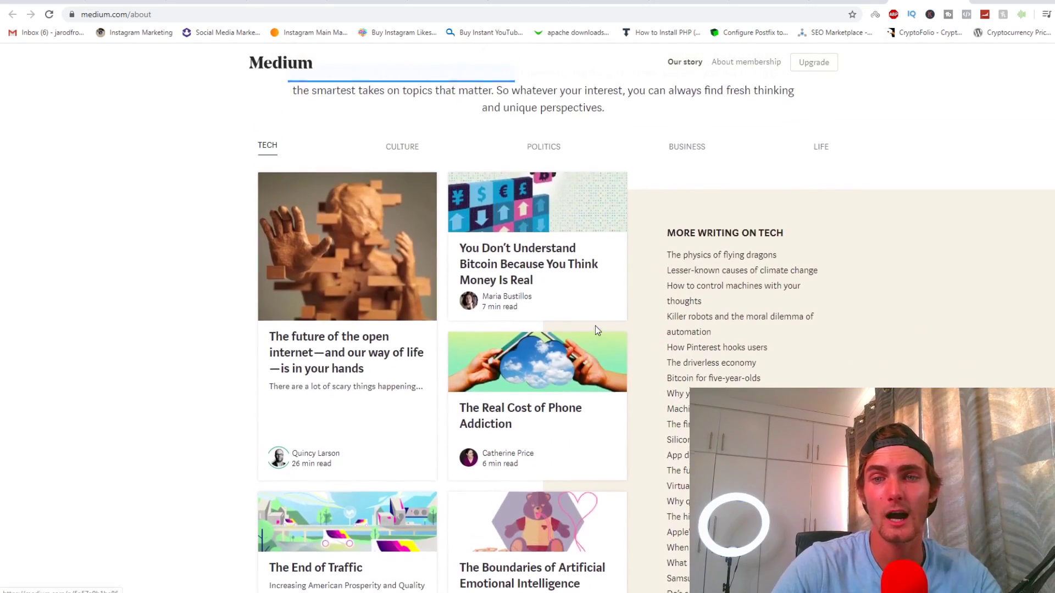
{"action": "scroll", "coordinate": [595, 326], "scroll_direction": "down", "scroll_amount": 5}
{"action": "scroll", "coordinate": [595, 325], "scroll_direction": "up", "scroll_amount": 4}
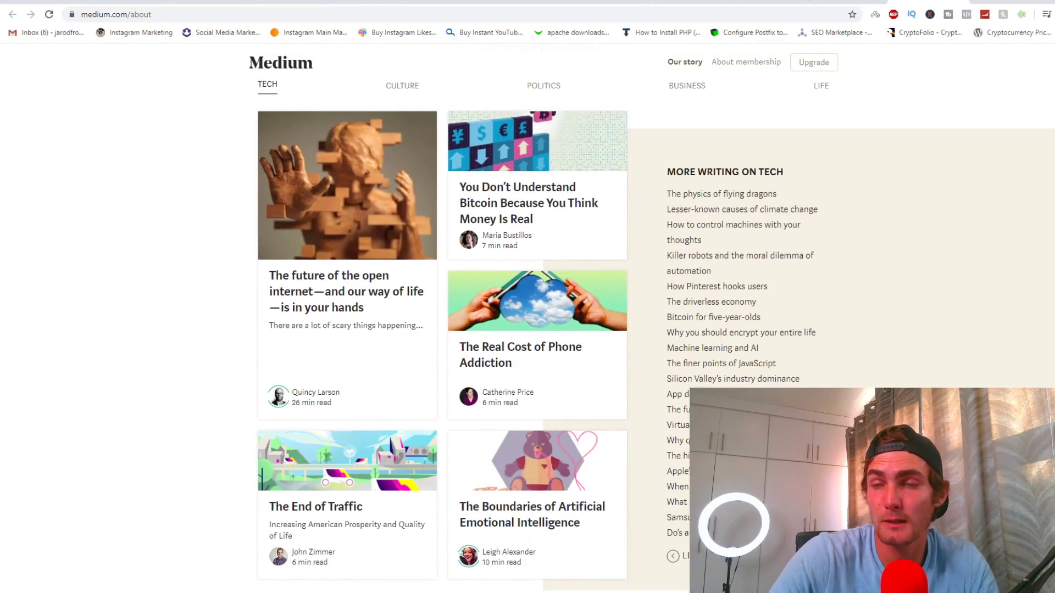
{"action": "scroll", "coordinate": [528, 329], "scroll_direction": "up", "scroll_amount": 3}
{"action": "scroll", "coordinate": [527, 330], "scroll_direction": "up", "scroll_amount": 5}
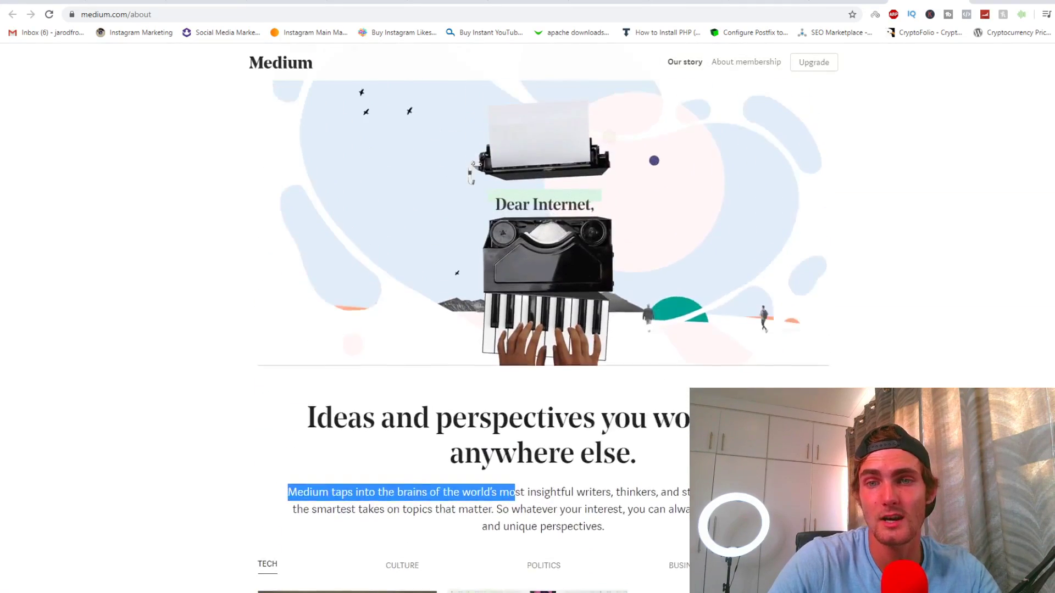
{"action": "scroll", "coordinate": [528, 330], "scroll_direction": "up", "scroll_amount": 3}
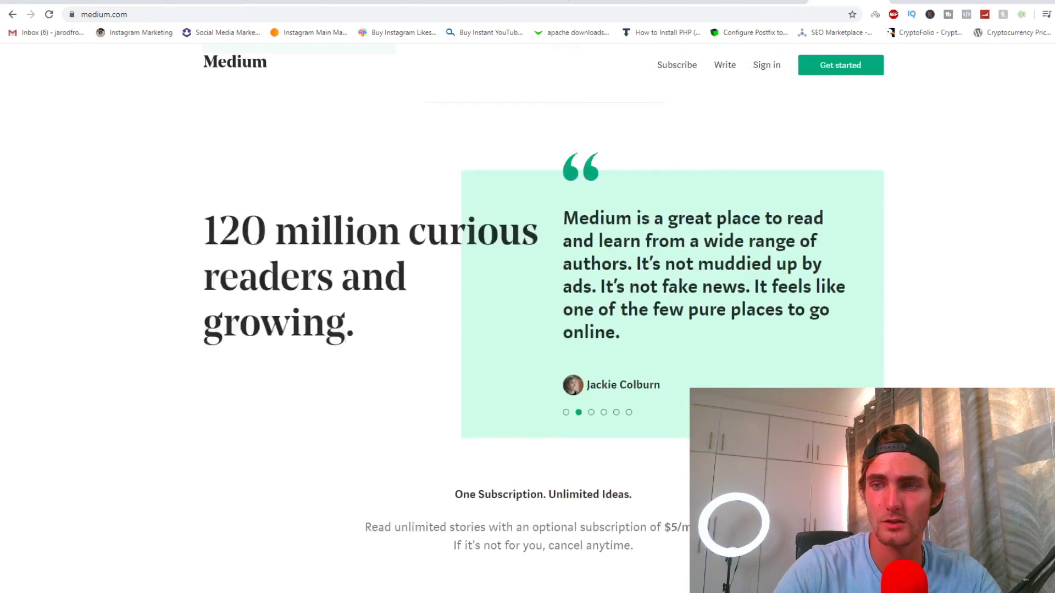
{"action": "scroll", "coordinate": [761, 64], "scroll_direction": "up", "scroll_amount": 10}
Go to Medium's Write page for creators and scroll through it
{"action": "left_click", "coordinate": [725, 67]}
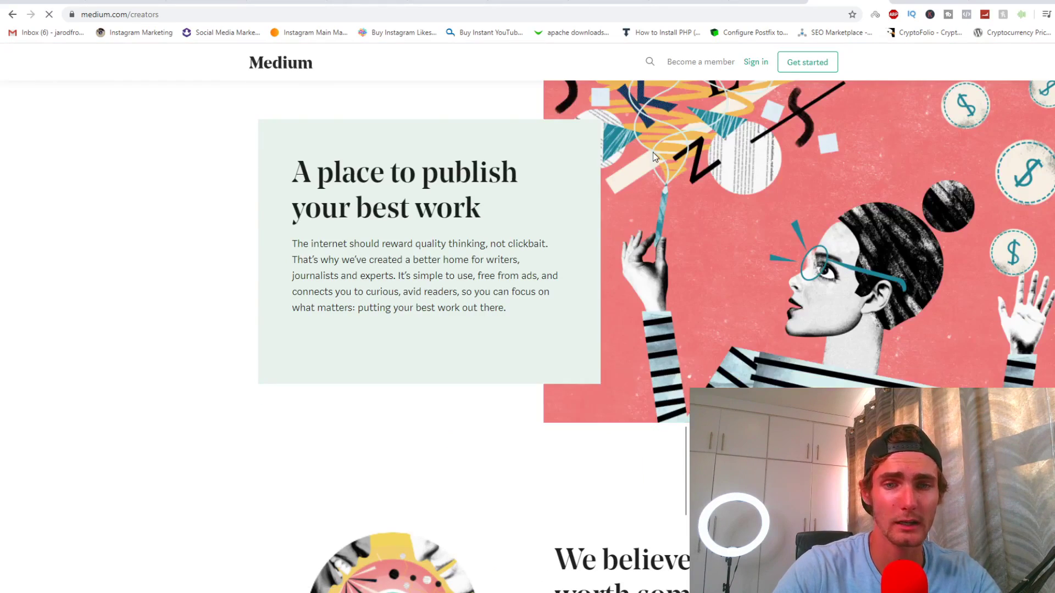
{"action": "scroll", "coordinate": [653, 153], "scroll_direction": "down", "scroll_amount": 9}
{"action": "scroll", "coordinate": [896, 217], "scroll_direction": "up", "scroll_amount": 6}
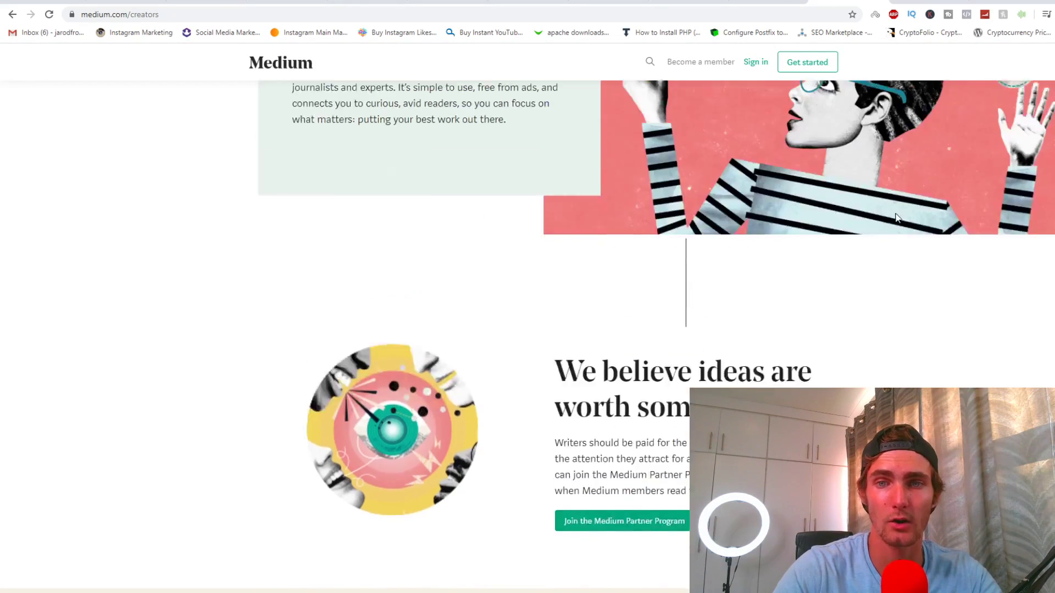
{"action": "scroll", "coordinate": [896, 217], "scroll_direction": "up", "scroll_amount": 4}
Sign up with Google via Get started, then show the account's profile menu
{"action": "left_click", "coordinate": [816, 62]}
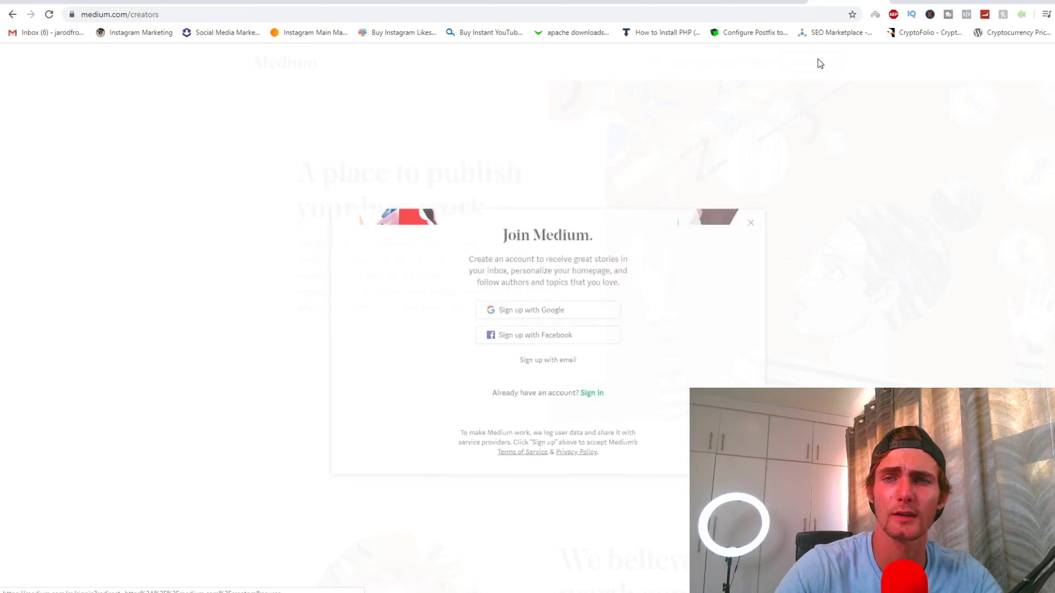
{"action": "left_click", "coordinate": [540, 278]}
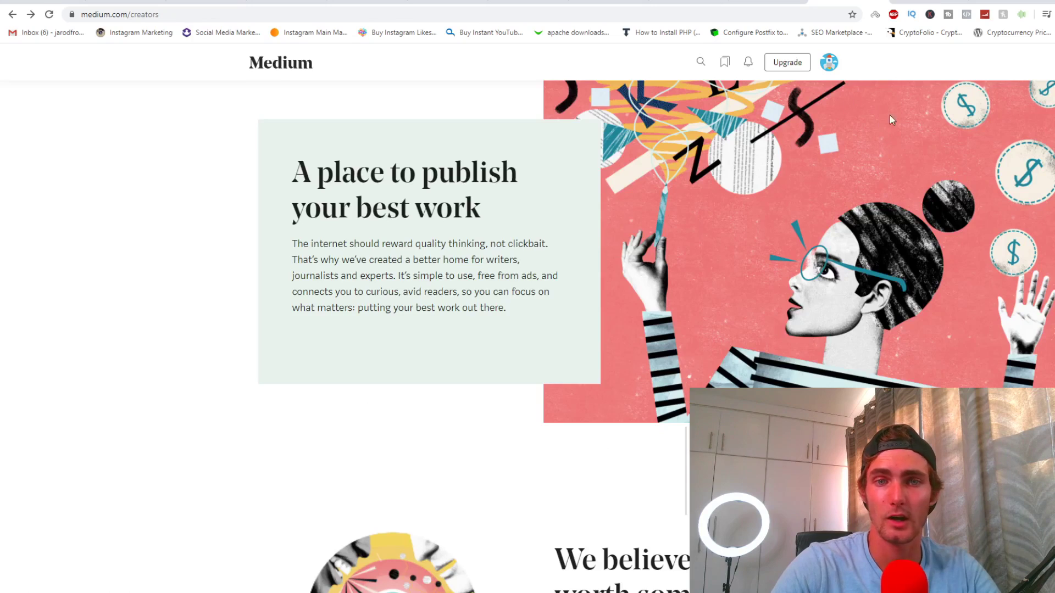
{"action": "left_click", "coordinate": [827, 66]}
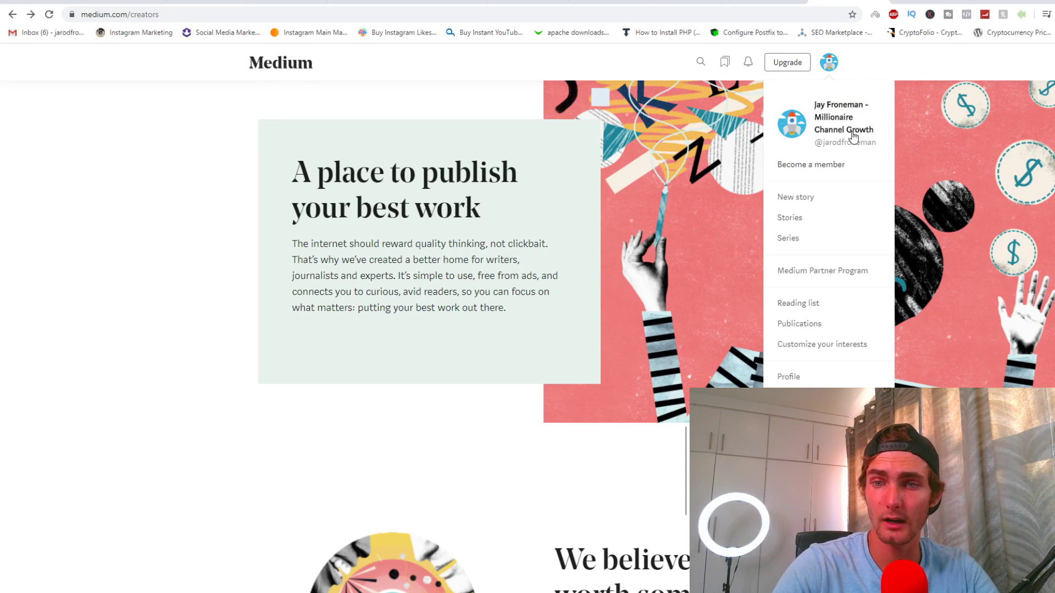
Start a new story titled 'SECRET Websites Reveal Freelancers That Charge 90% Less For Designing Online Stores and Businesses' and begin the body
{"action": "left_click", "coordinate": [800, 198]}
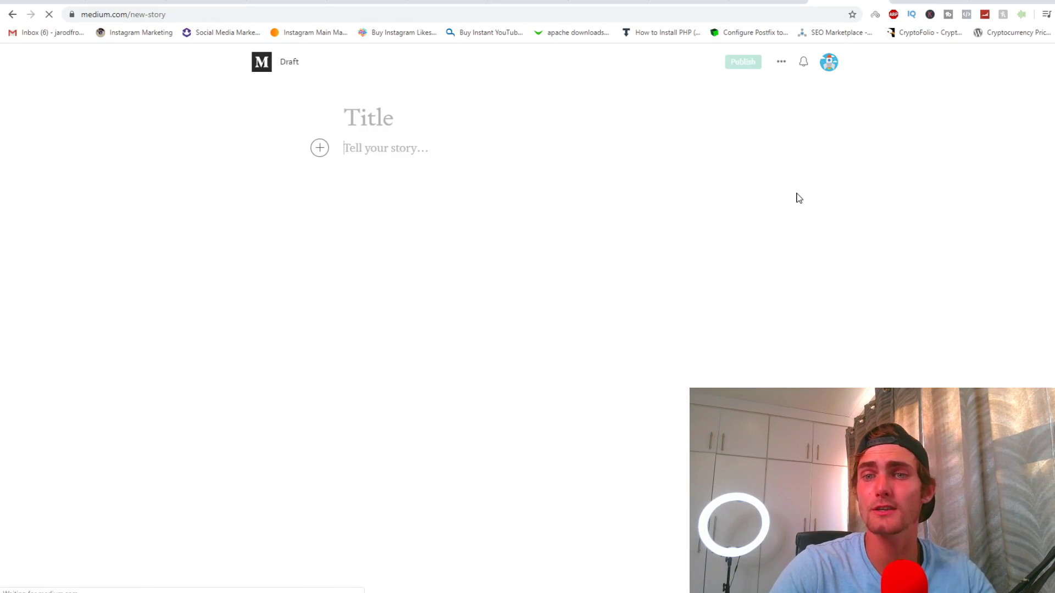
{"action": "key", "text": "ctrl+v"}
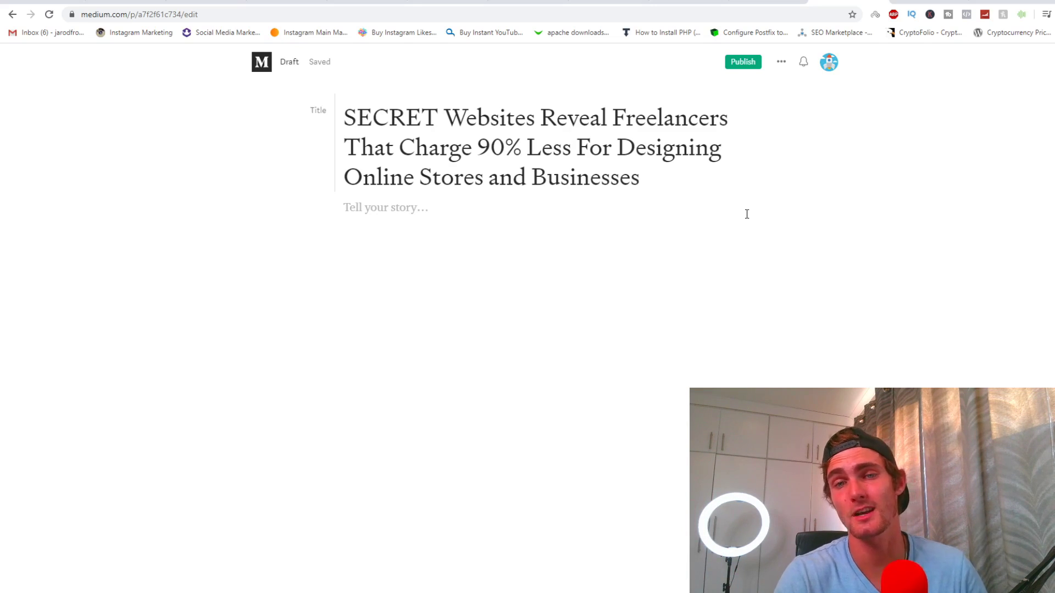
{"action": "left_click_drag", "start_coordinate": [715, 172], "coordinate": [320, 106]}
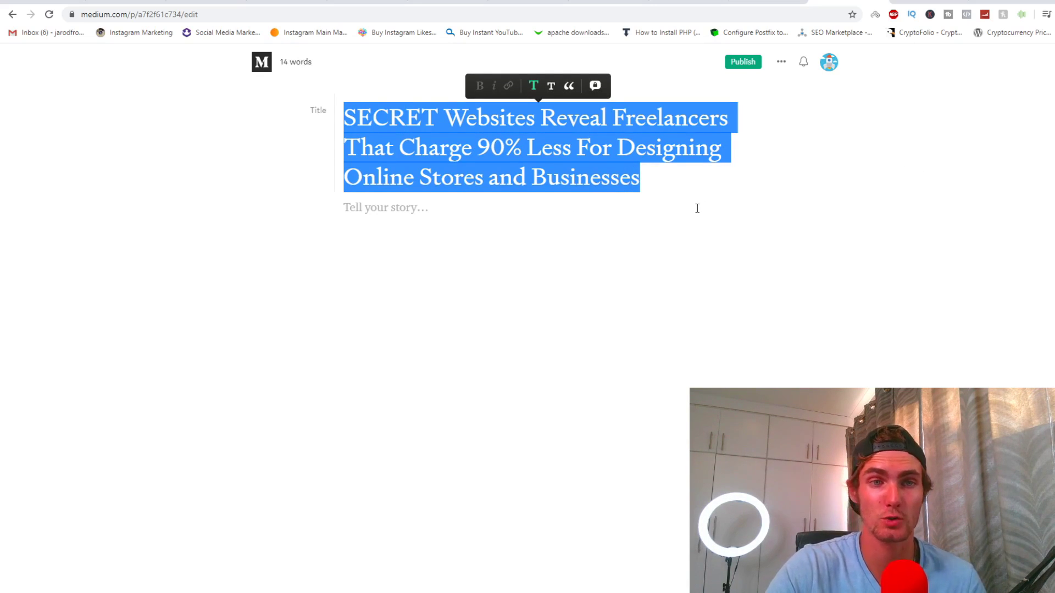
{"action": "left_click", "coordinate": [437, 207]}
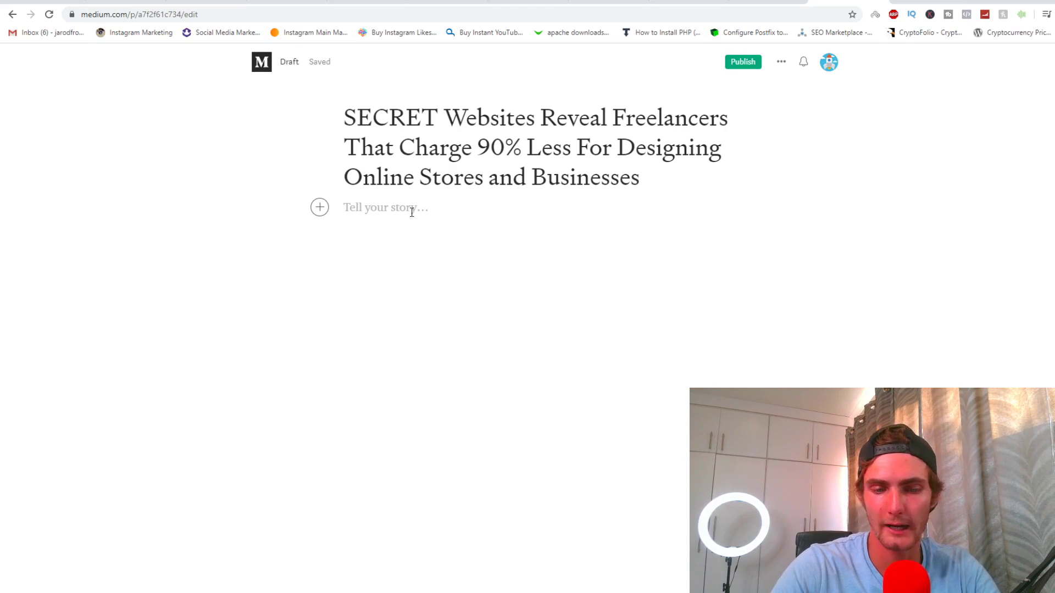
{"action": "key", "text": "ctrl+v"}
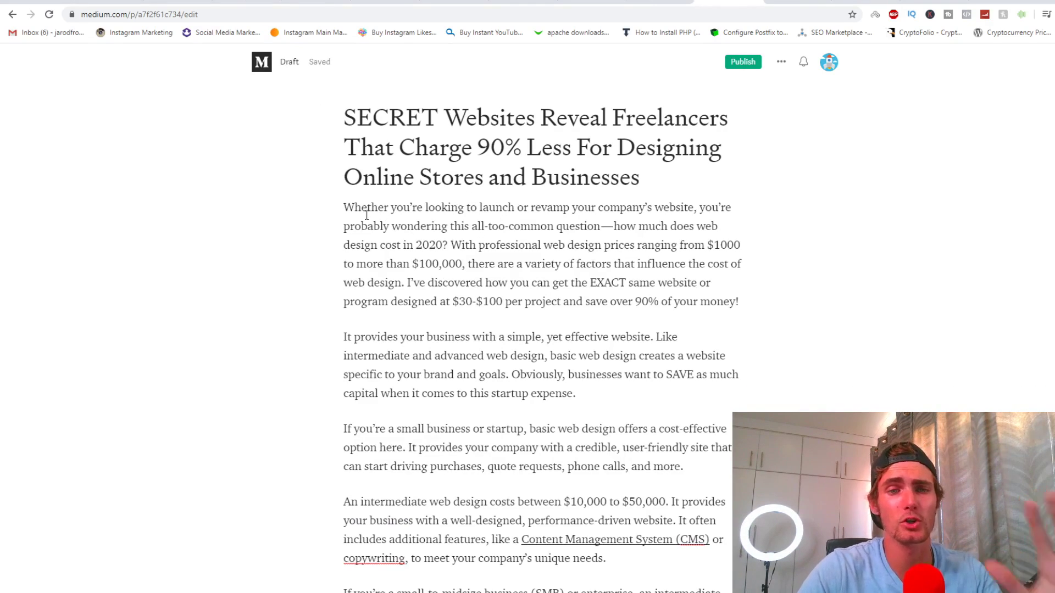
{"action": "left_click_drag", "start_coordinate": [344, 207], "coordinate": [651, 378]}
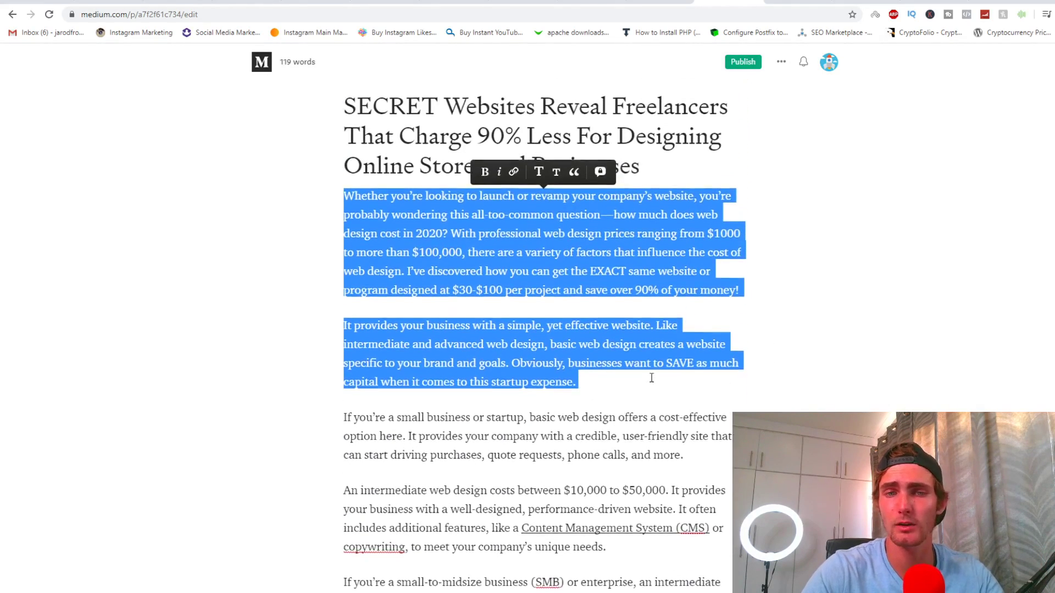
{"action": "left_click", "coordinate": [460, 282]}
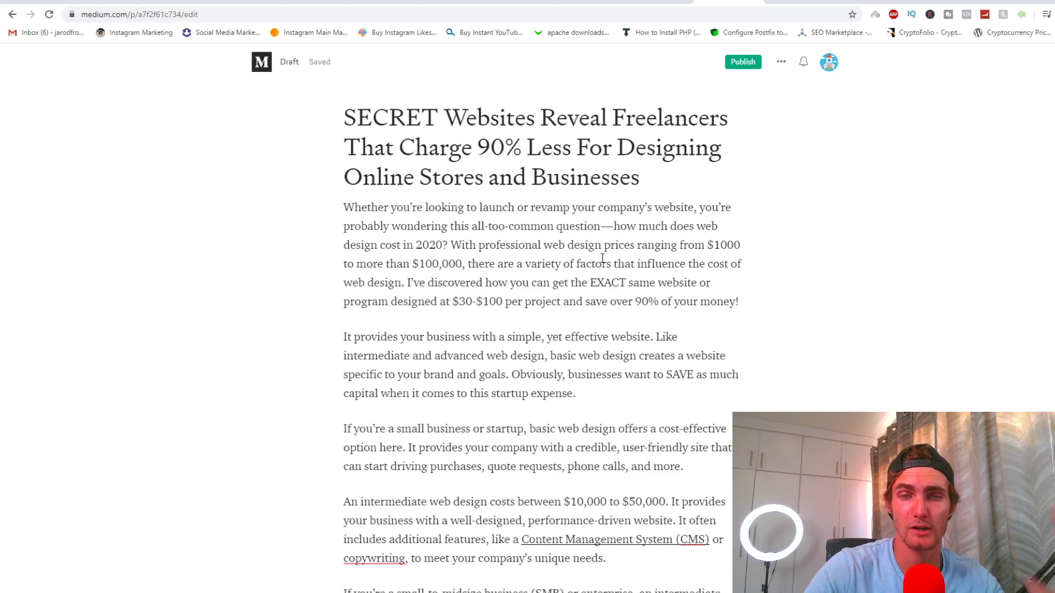
{"action": "double_click", "coordinate": [724, 247]}
{"action": "left_click_drag", "start_coordinate": [344, 264], "coordinate": [523, 265]}
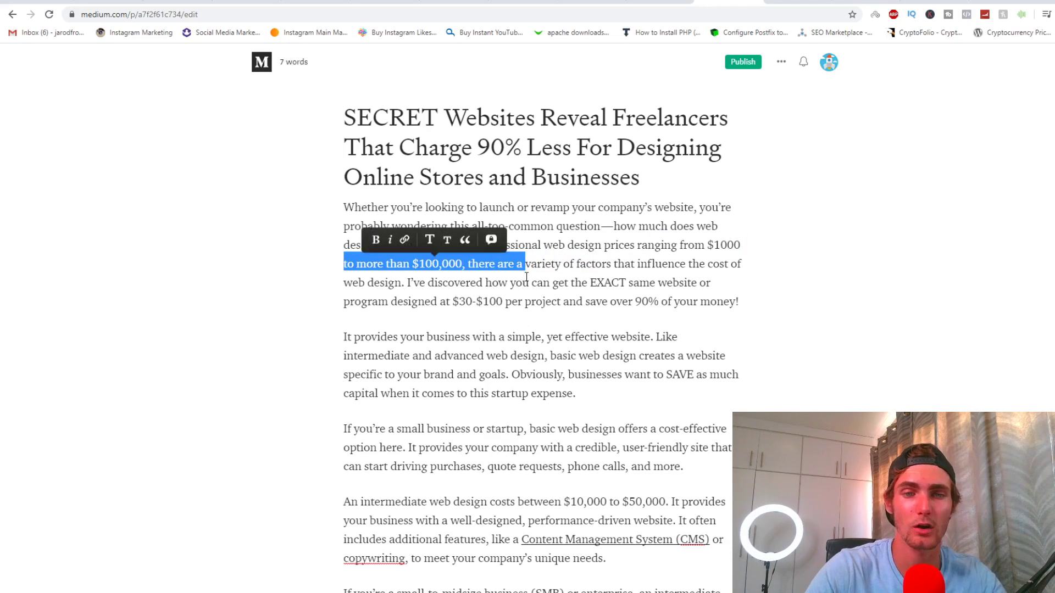
{"action": "left_click", "coordinate": [547, 281]}
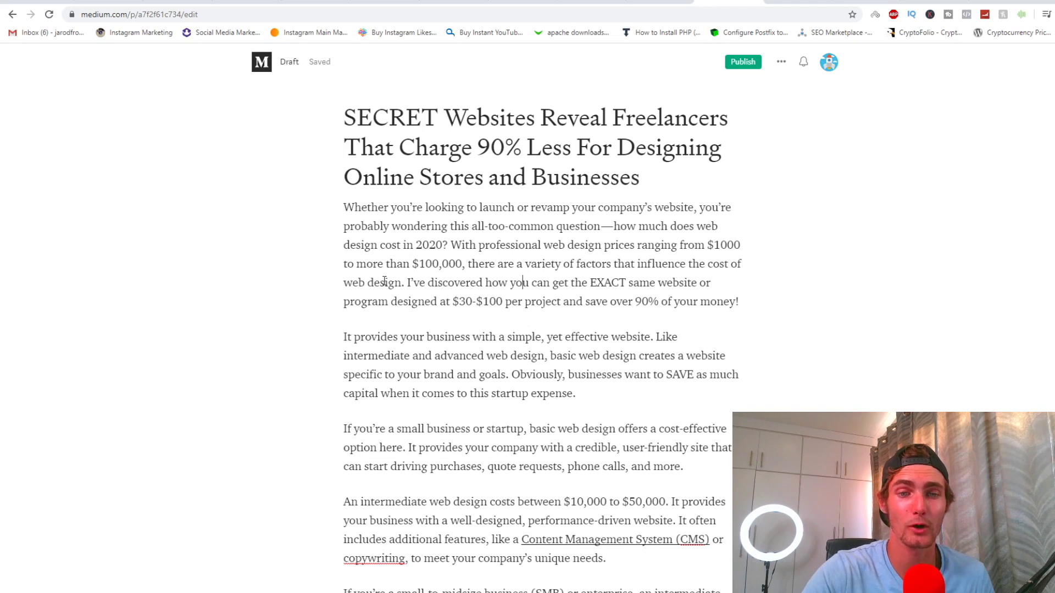
{"action": "left_click_drag", "start_coordinate": [452, 302], "coordinate": [735, 302]}
{"action": "left_click", "coordinate": [776, 320]}
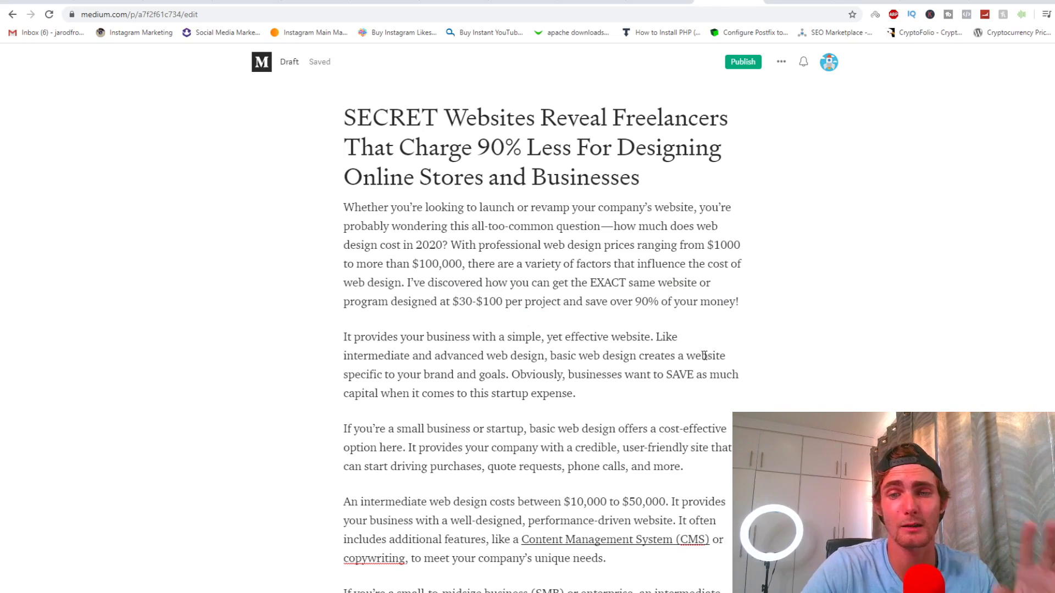
{"action": "left_click_drag", "start_coordinate": [340, 339], "coordinate": [624, 393]}
{"action": "left_click", "coordinate": [567, 375]}
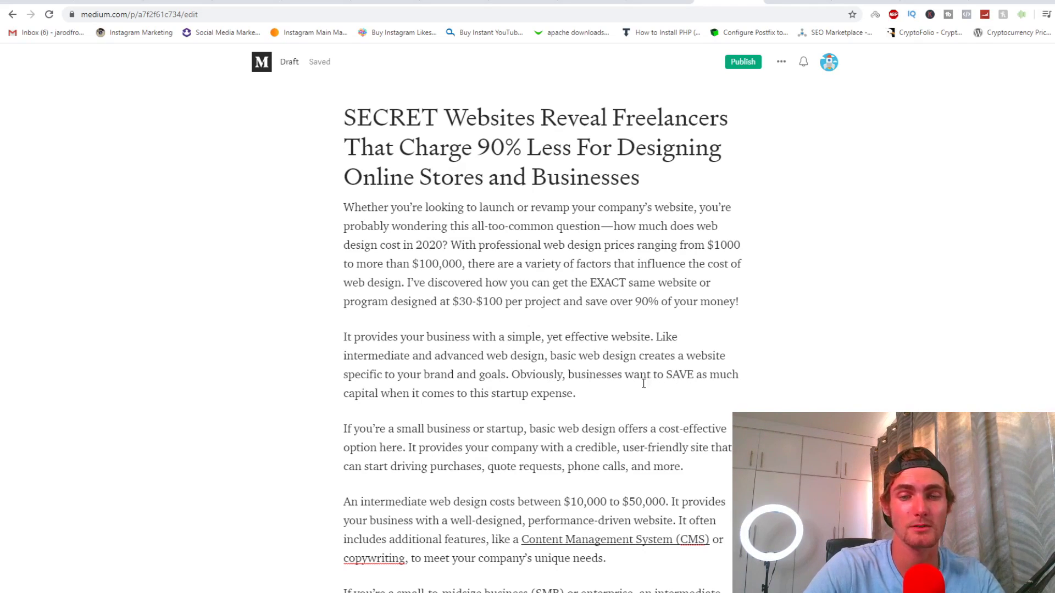
{"action": "scroll", "coordinate": [644, 383], "scroll_direction": "down", "scroll_amount": 3}
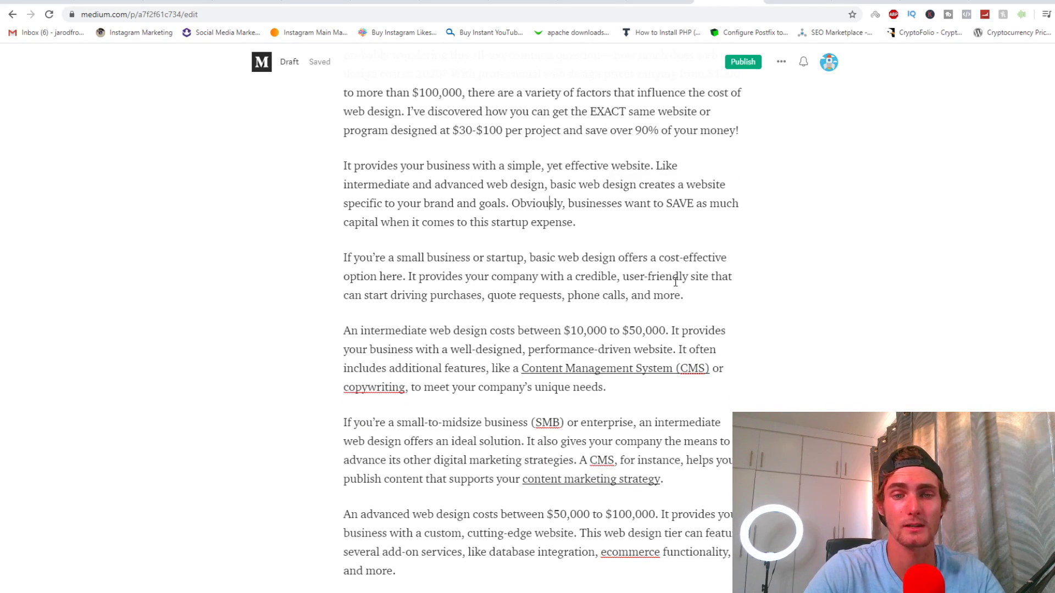
{"action": "double_click", "coordinate": [393, 278]}
{"action": "left_click", "coordinate": [409, 284]}
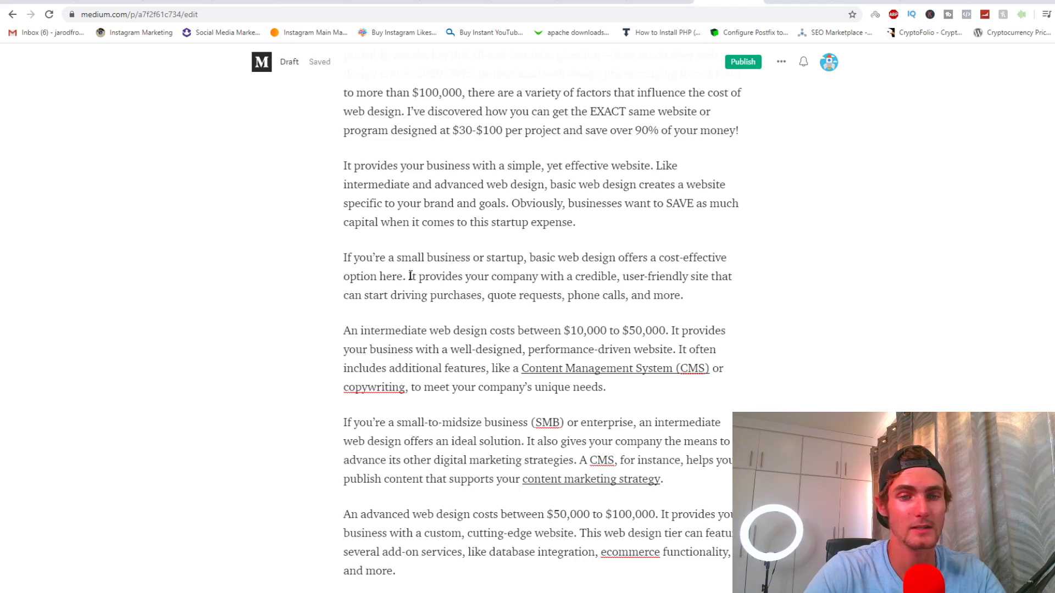
{"action": "left_click_drag", "start_coordinate": [410, 276], "coordinate": [734, 309]}
{"action": "left_click", "coordinate": [728, 368]}
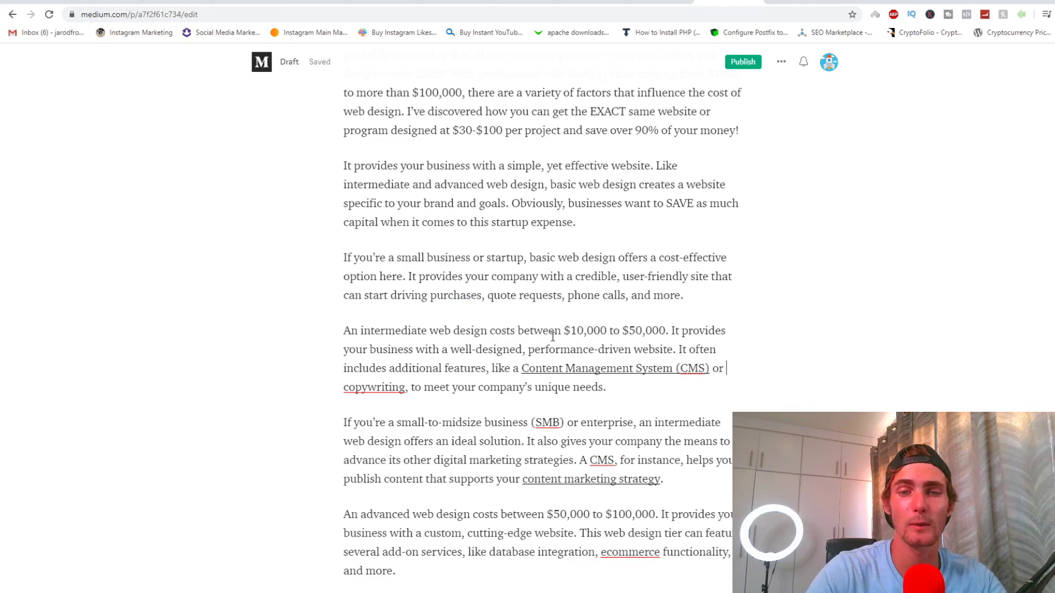
{"action": "left_click_drag", "start_coordinate": [566, 330], "coordinate": [666, 331]}
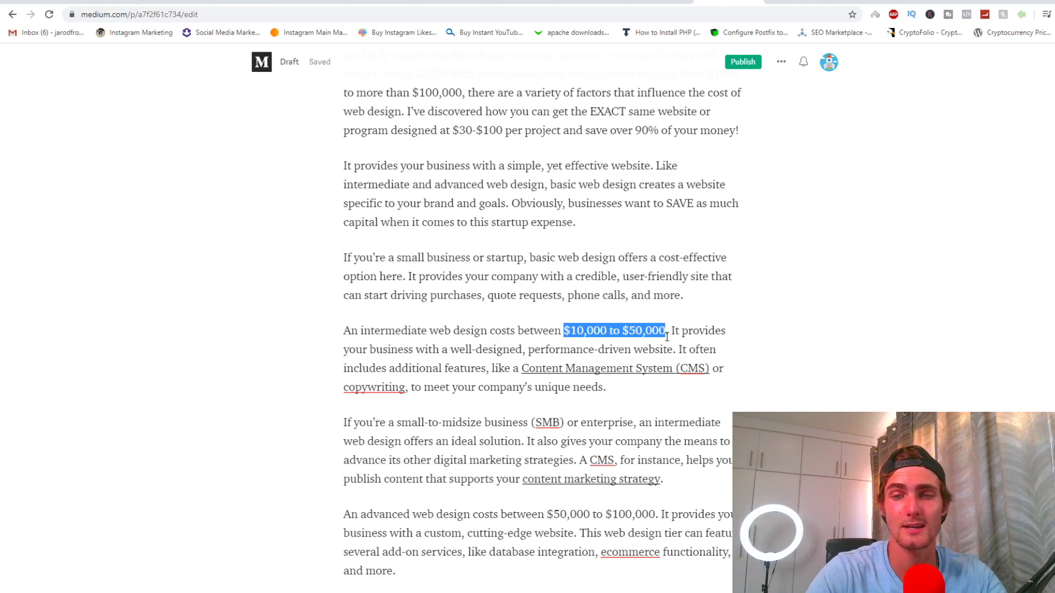
{"action": "left_click", "coordinate": [687, 331]}
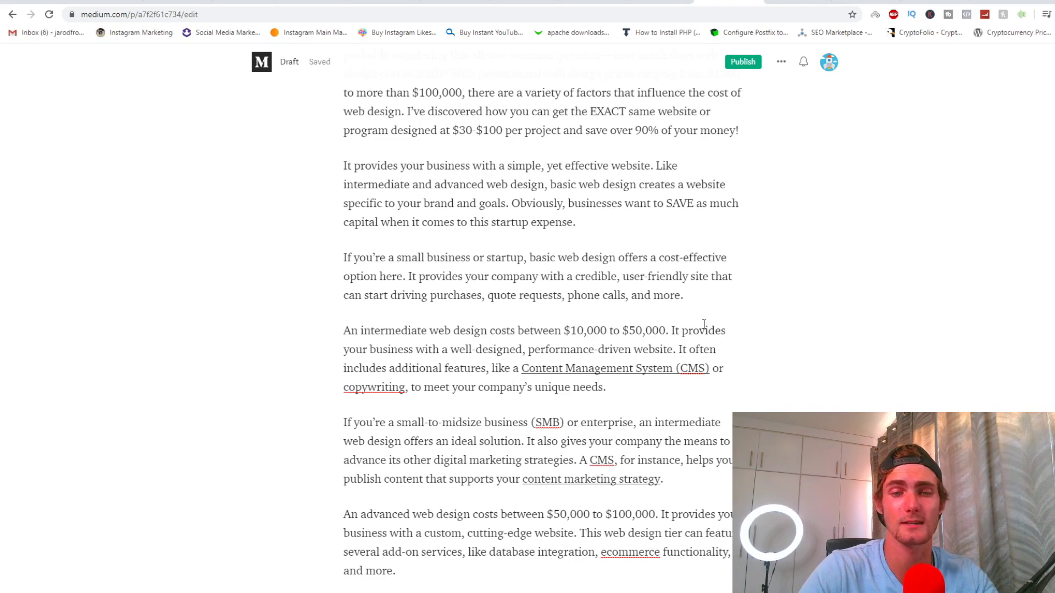
{"action": "scroll", "coordinate": [621, 368], "scroll_direction": "down", "scroll_amount": 1}
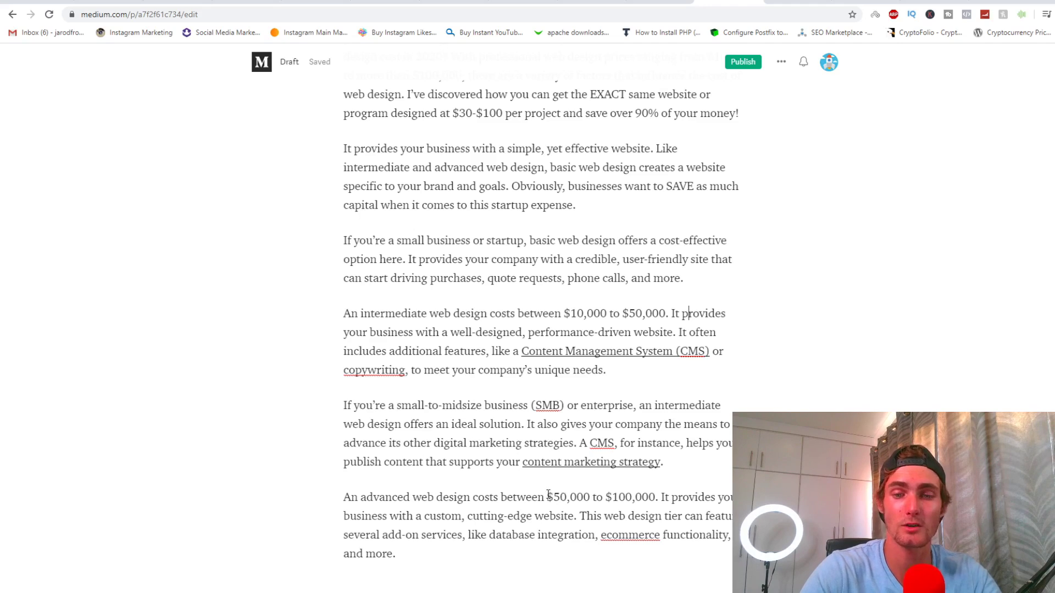
{"action": "left_click_drag", "start_coordinate": [547, 496], "coordinate": [658, 496]}
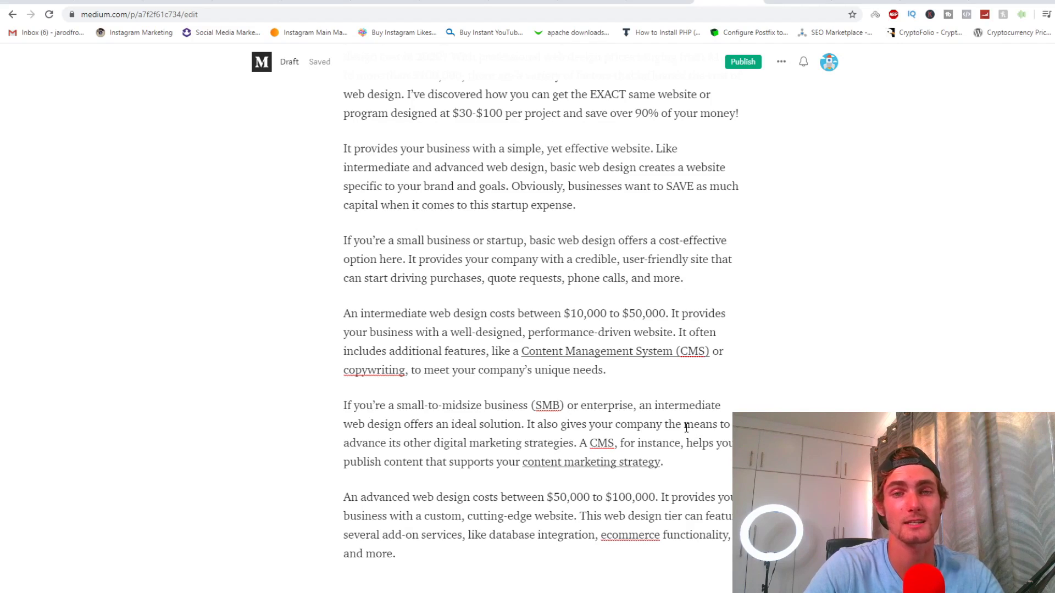
{"action": "scroll", "coordinate": [669, 425], "scroll_direction": "up", "scroll_amount": 2}
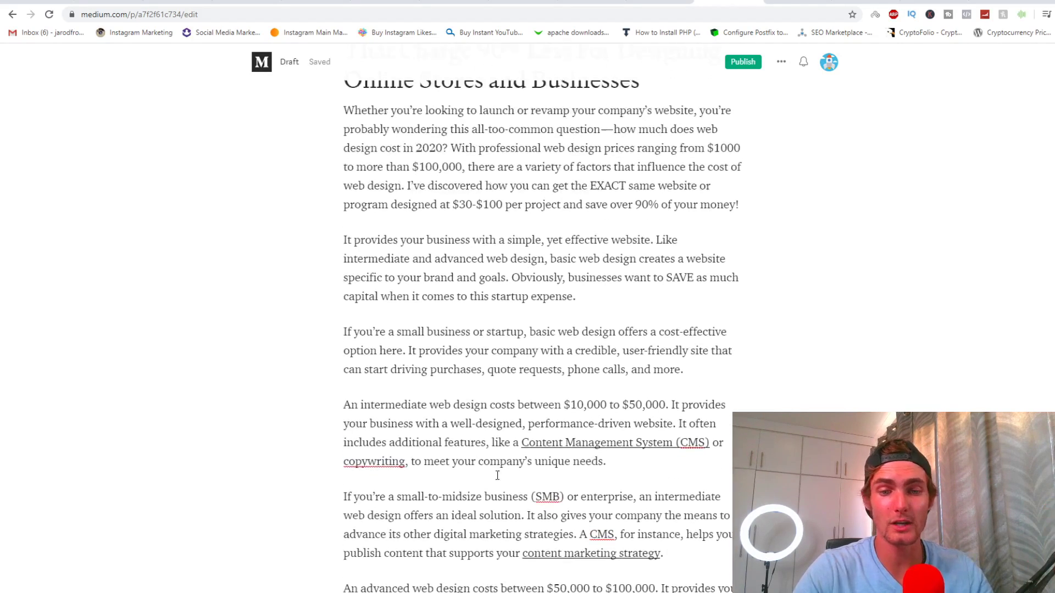
End the advanced paragraph with 'I have found a platform that charges $100-$4000 for the exact same serice and here.'
{"action": "scroll", "coordinate": [441, 531], "scroll_direction": "down", "scroll_amount": 2}
{"action": "type", "text": "I h"}
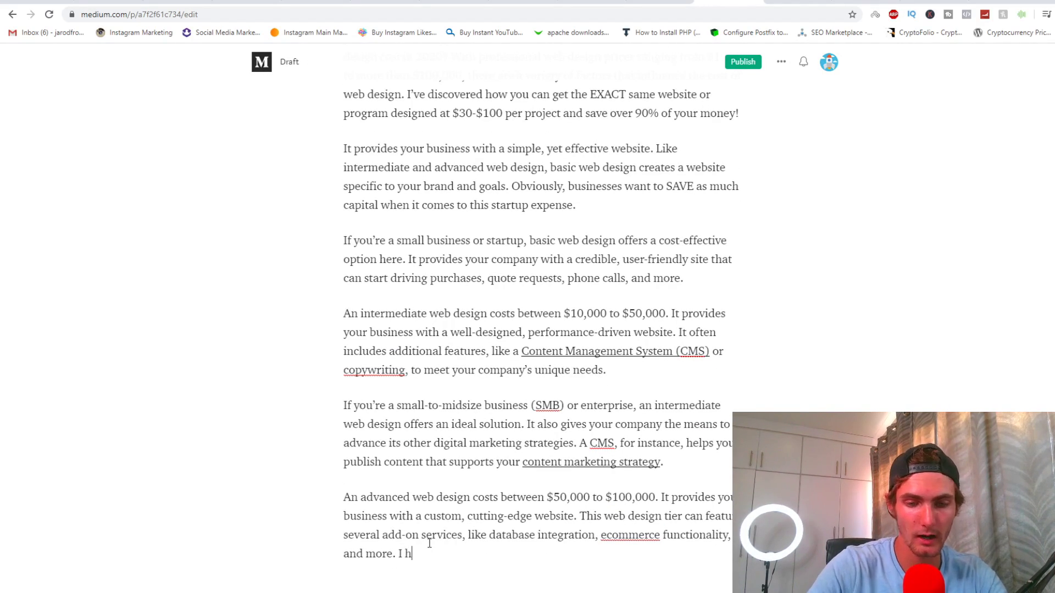
{"action": "type", "text": "ave found a pla"}
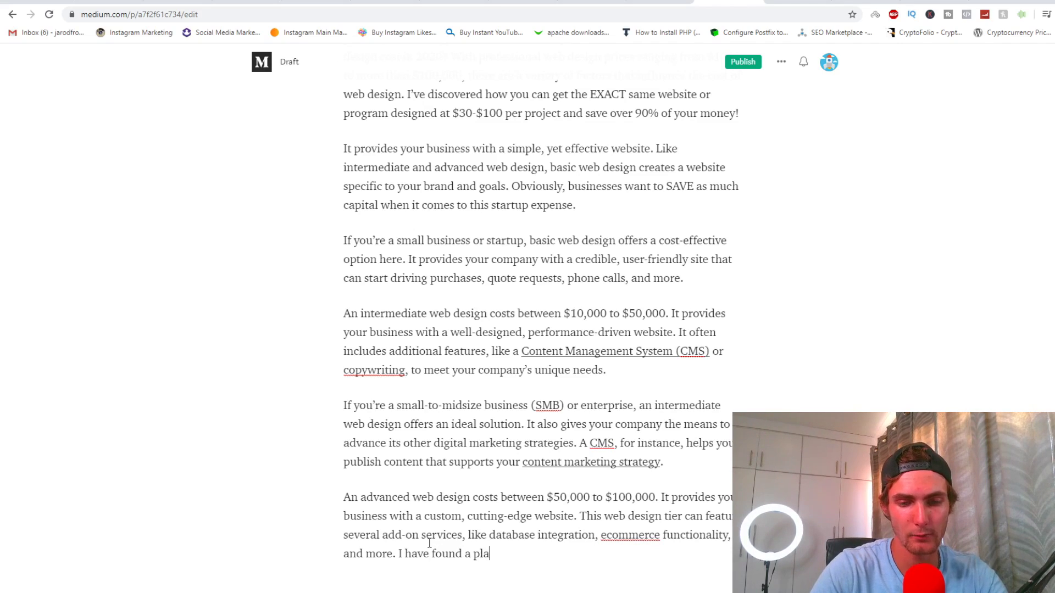
{"action": "type", "text": "tform that charges "}
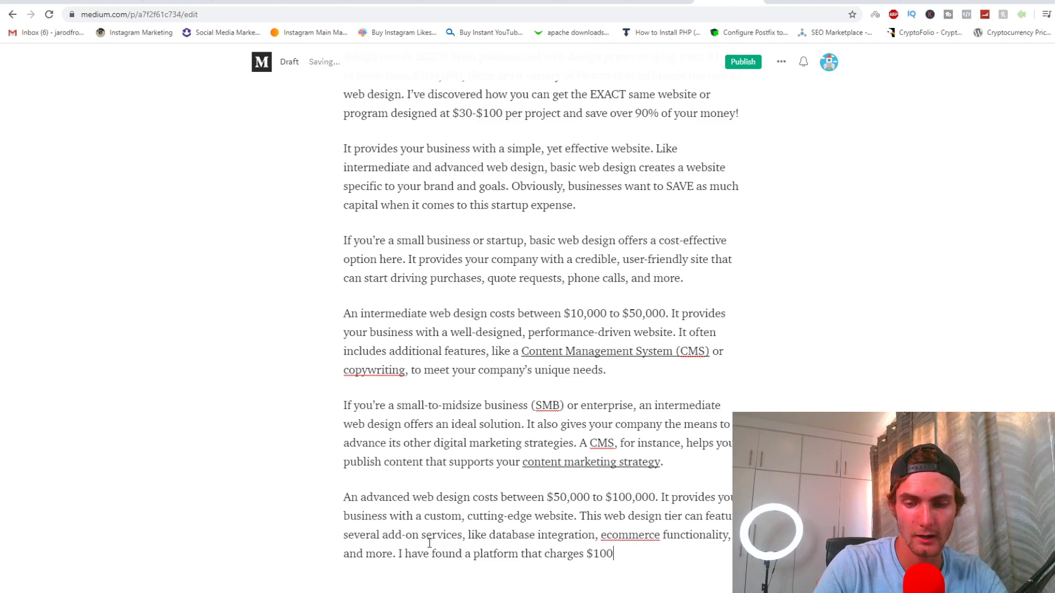
{"action": "type", "text": "$100-$400"}
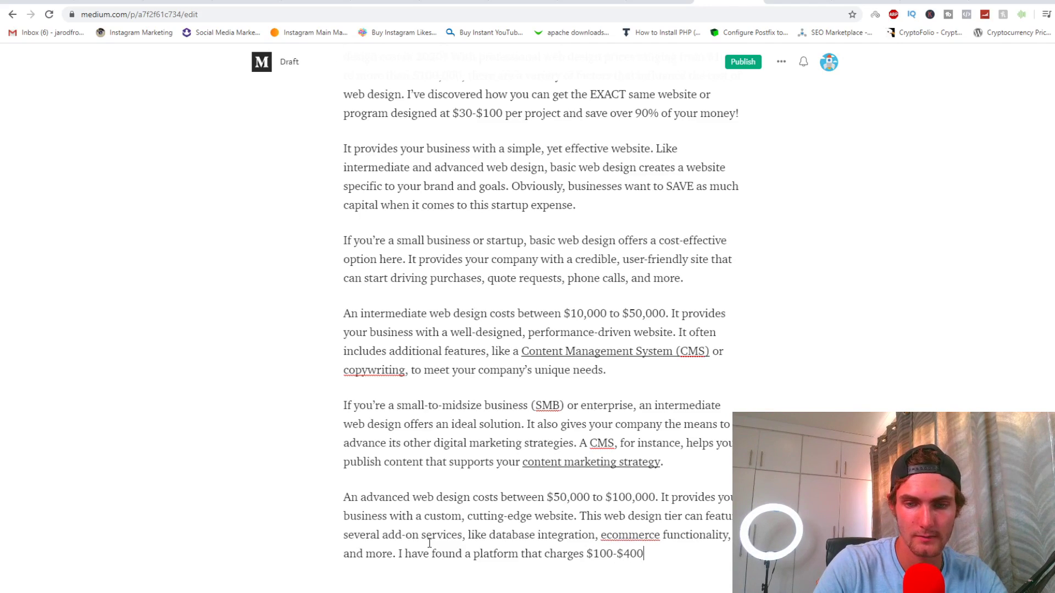
{"action": "type", "text": "0 for the "}
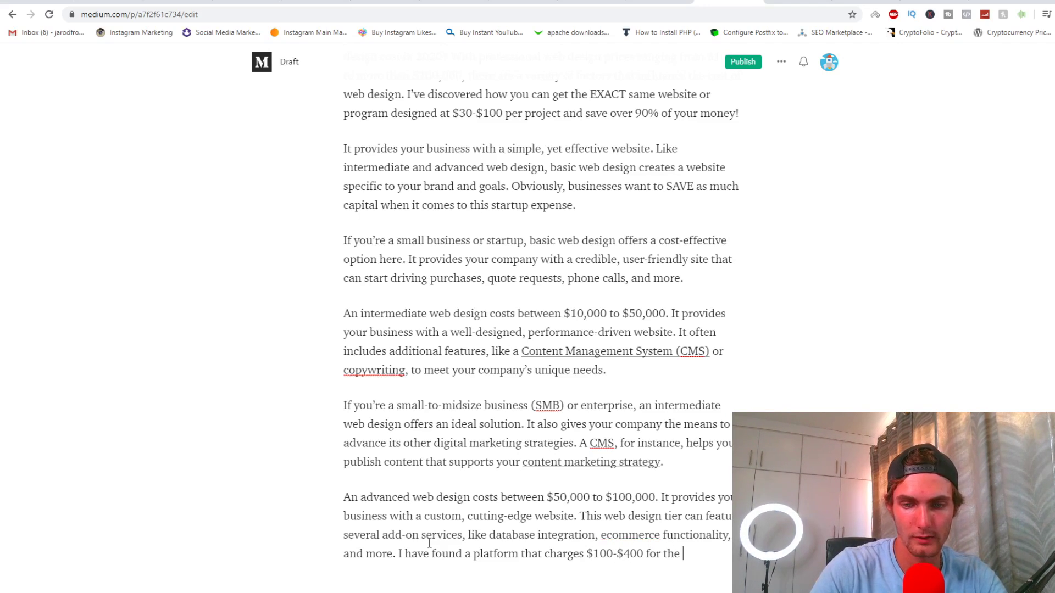
{"action": "type", "text": "exact same serice and qu"}
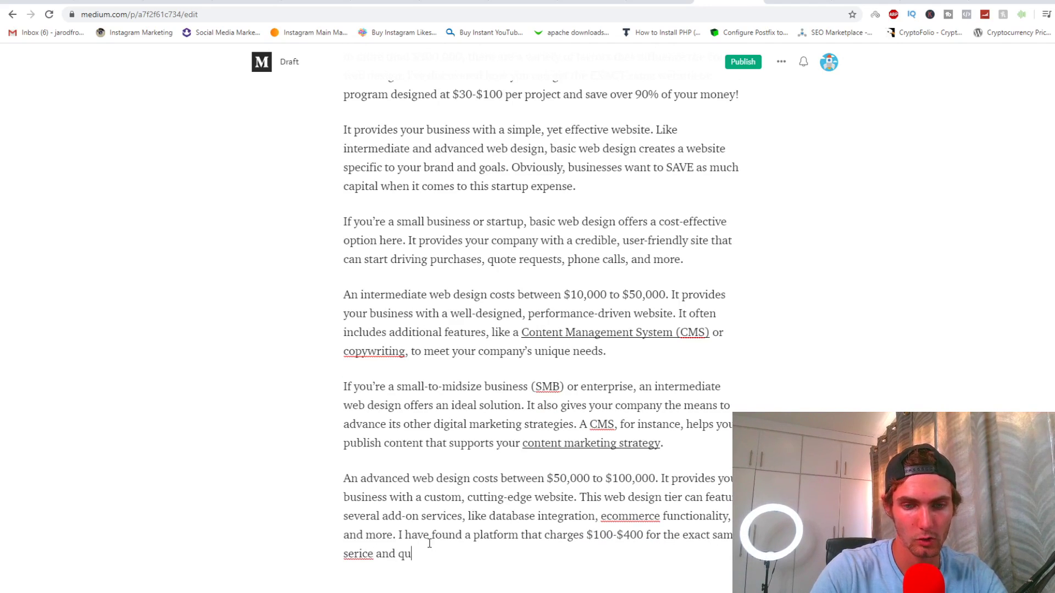
{"action": "type", "text": "here."}
{"action": "left_click_drag", "start_coordinate": [398, 534], "coordinate": [504, 554]}
{"action": "key", "text": "ctrl+c"}
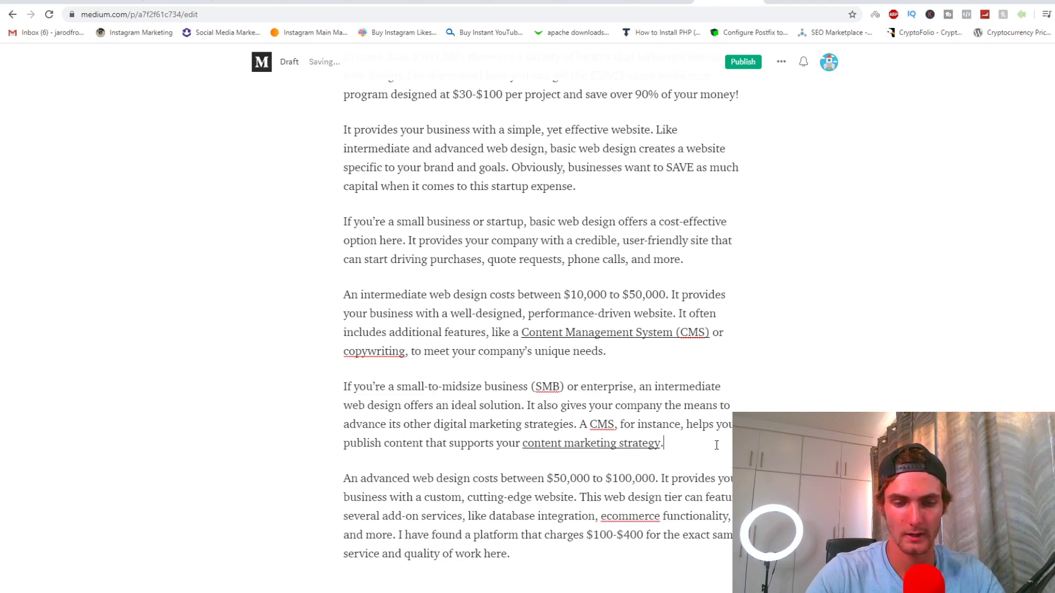
Add the same platform sentence after 'strategy.' in the SMB paragraph, priced at $50-$250
{"action": "left_click", "coordinate": [663, 443]}
{"action": "key", "text": "ctrl+v"}
{"action": "left_click_drag", "start_coordinate": [500, 461], "coordinate": [514, 463]}
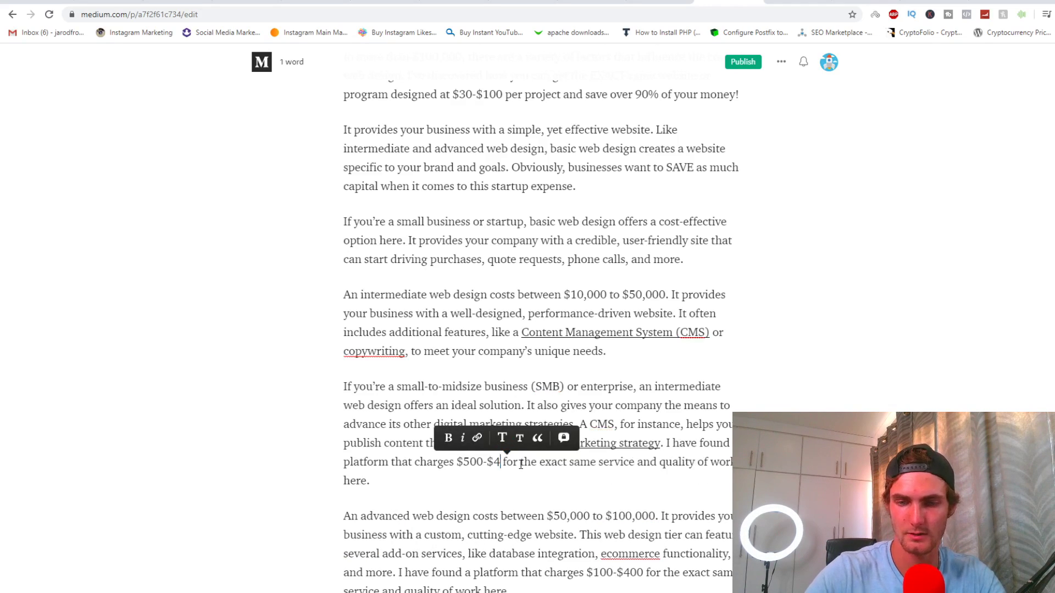
{"action": "key", "text": "BackSpace"}
{"action": "key", "text": "BackSpace"}
{"action": "type", "text": "250"}
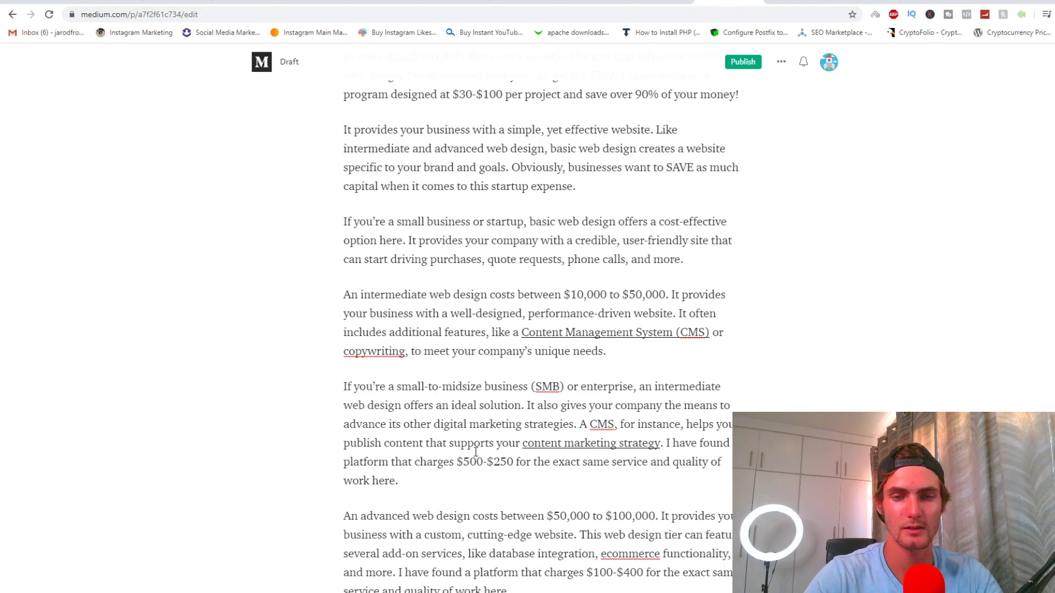
{"action": "key", "text": "Delete"}
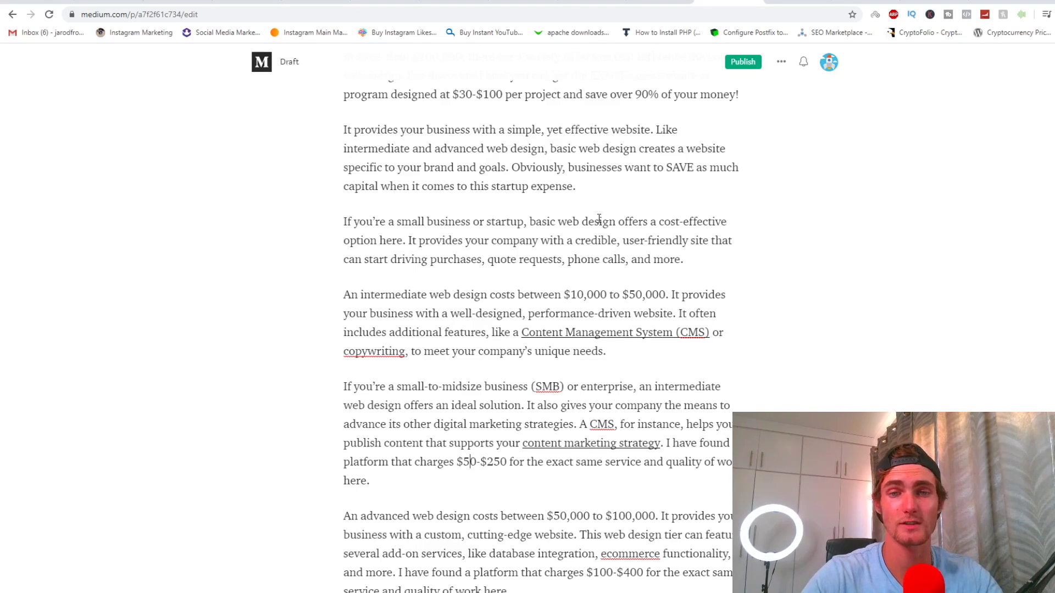
{"action": "scroll", "coordinate": [599, 218], "scroll_direction": "down", "scroll_amount": 1}
{"action": "scroll", "coordinate": [599, 218], "scroll_direction": "up", "scroll_amount": 5}
Copy the affiliate click URL from the Fiverr Affiliates page
{"action": "key", "text": "ctrl+Tab"}
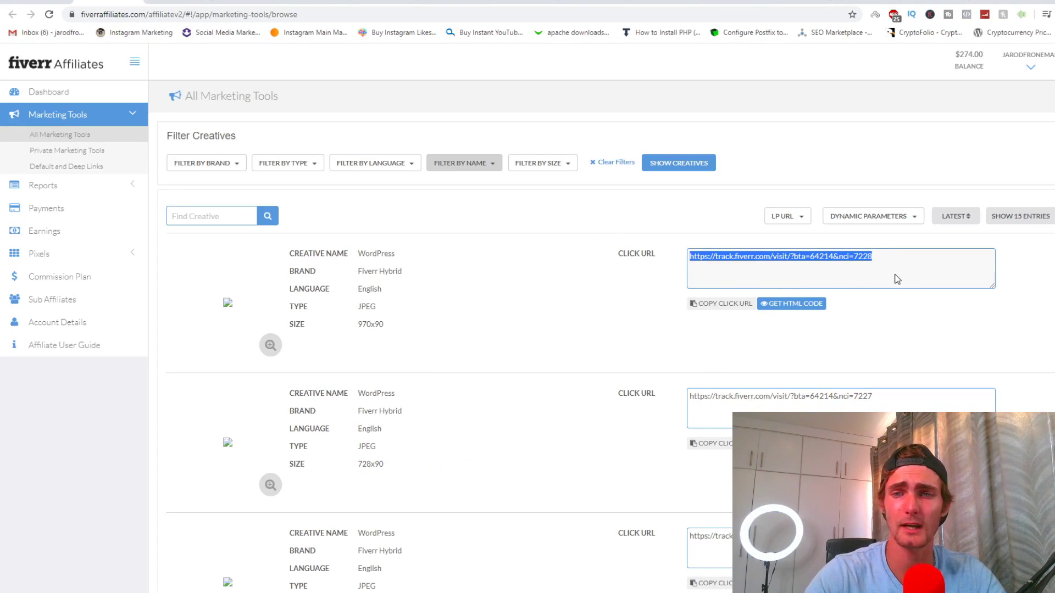
{"action": "right_click", "coordinate": [845, 261]}
{"action": "key", "text": "Escape"}
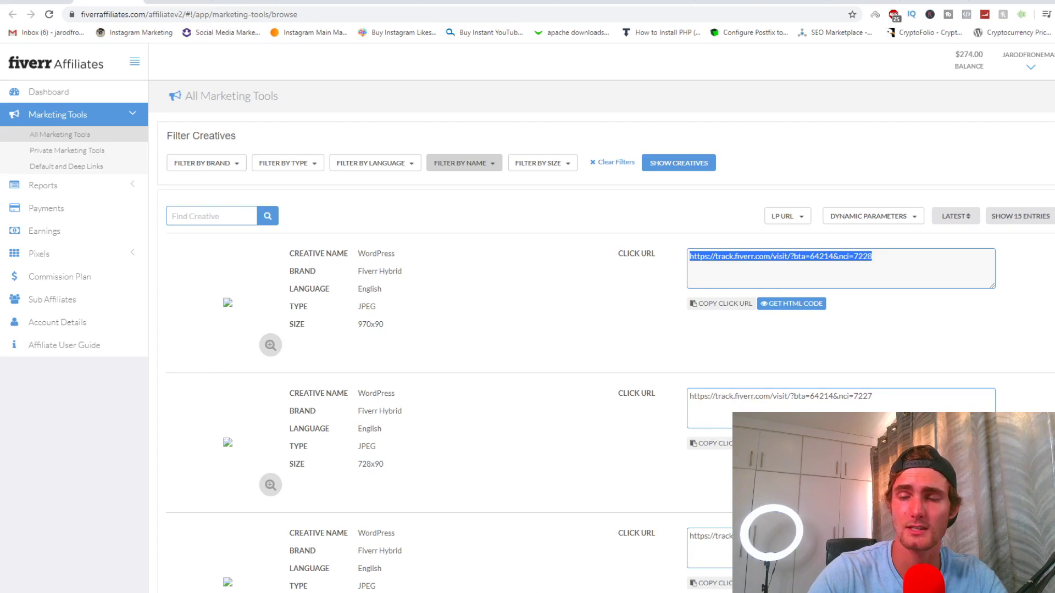
{"action": "left_click", "coordinate": [985, 3]}
{"action": "type", "text": "bitly"}
{"action": "key", "text": "Return"}
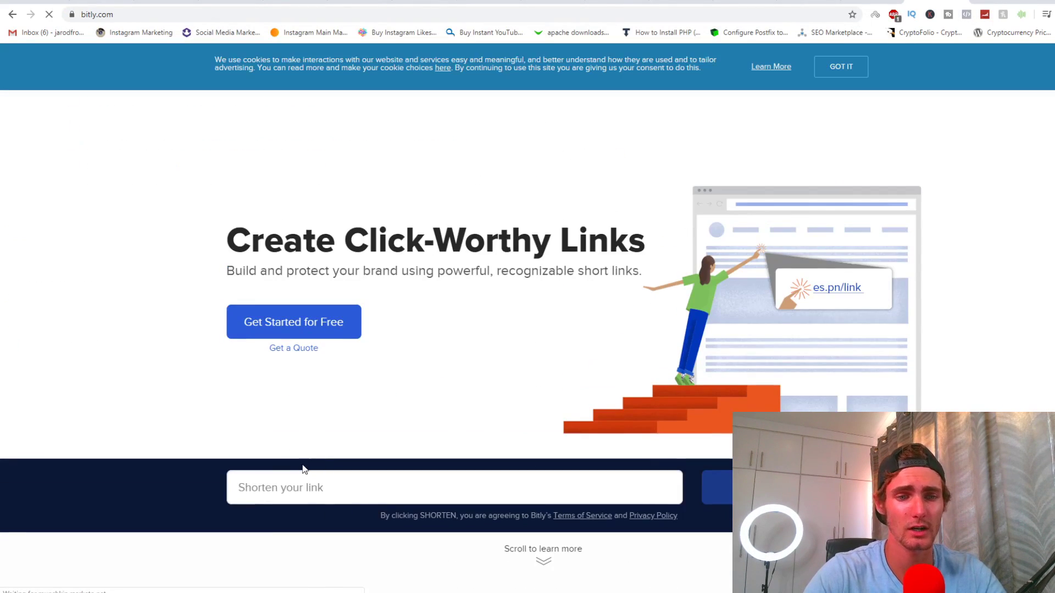
{"action": "left_click", "coordinate": [301, 486]}
{"action": "key", "text": "ctrl+v"}
{"action": "key", "text": "Return"}
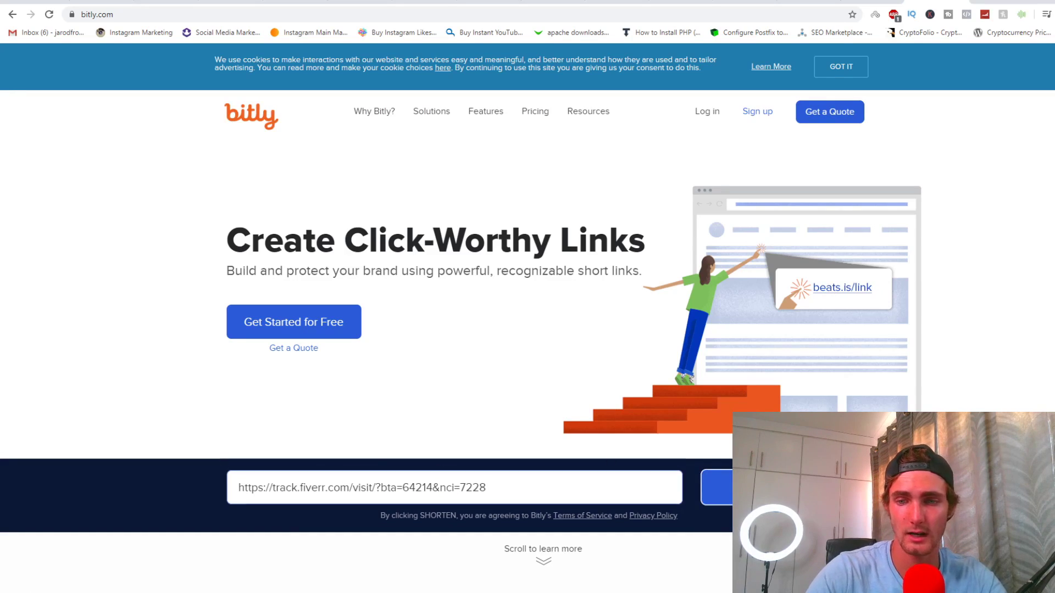
{"action": "scroll", "coordinate": [527, 330], "scroll_direction": "down", "scroll_amount": 6}
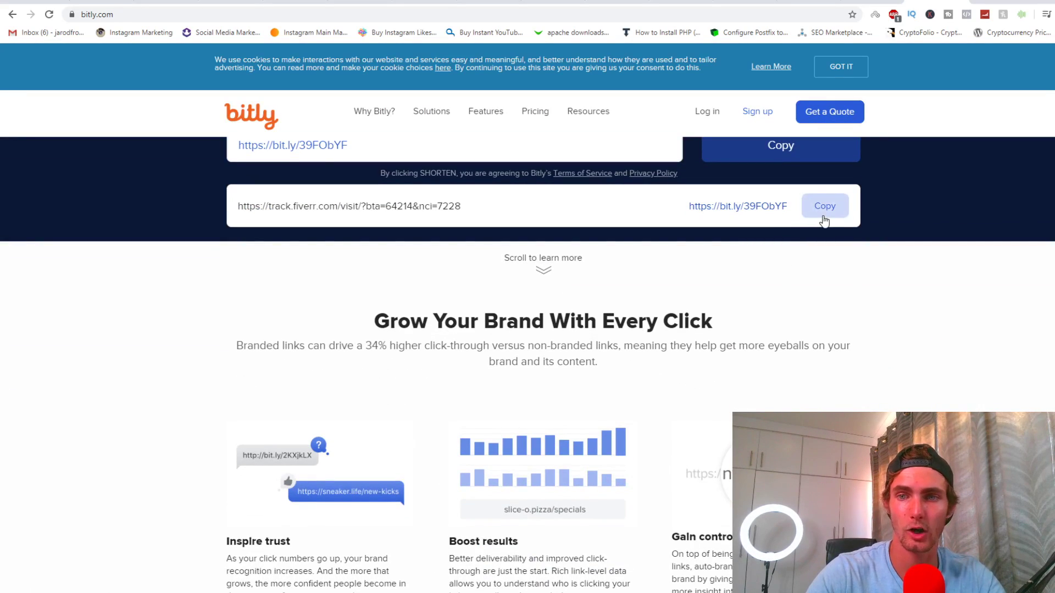
{"action": "left_click", "coordinate": [825, 207]}
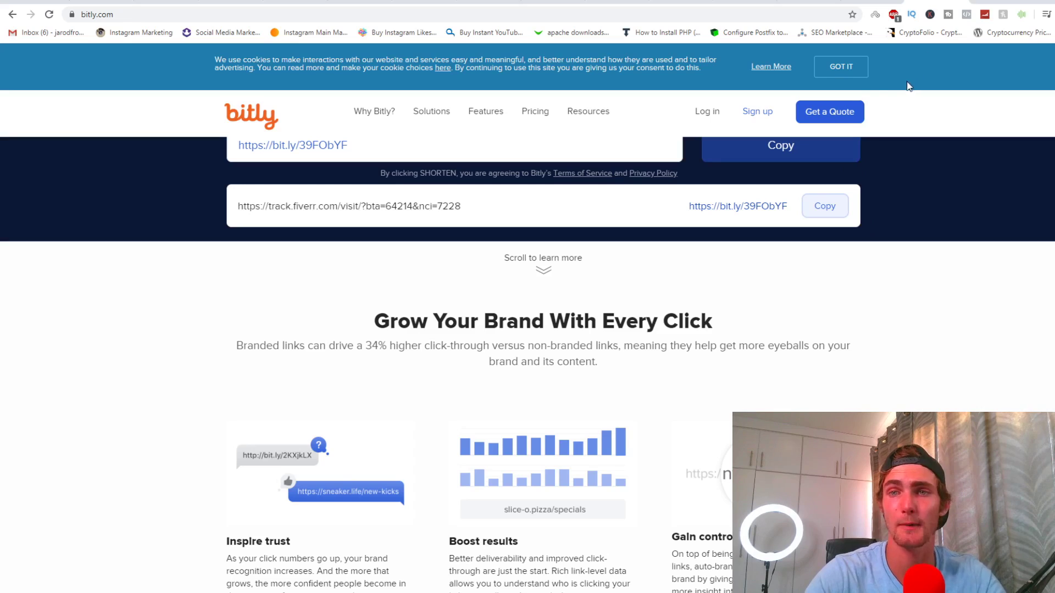
{"action": "left_click", "coordinate": [659, 1]}
Link the words 'company's website' to the bit.ly short URL
{"action": "left_click", "coordinate": [700, 1]}
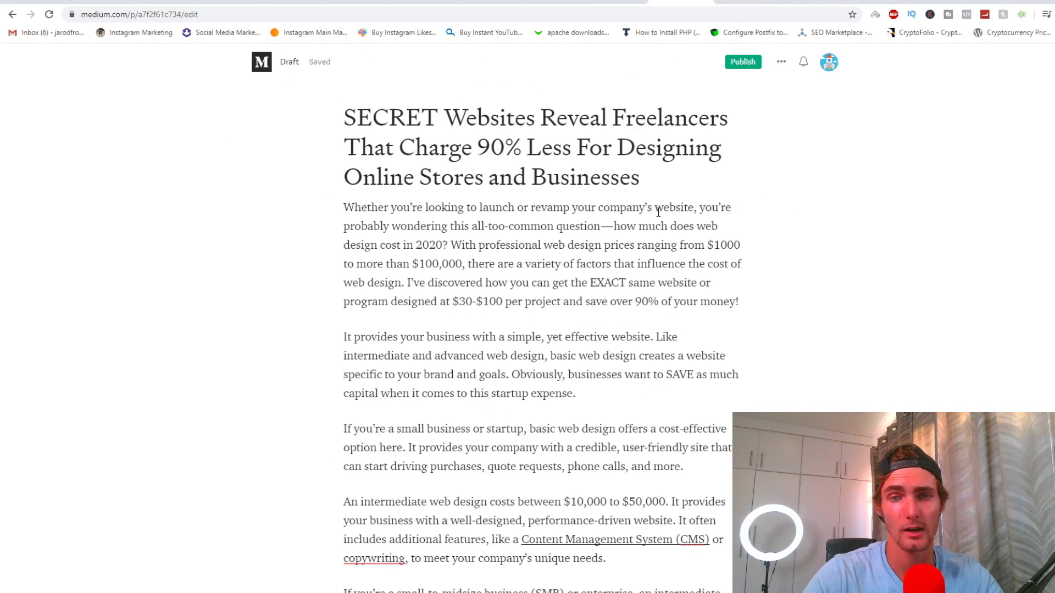
{"action": "left_click_drag", "start_coordinate": [599, 207], "coordinate": [694, 212]}
{"action": "left_click", "coordinate": [616, 183]}
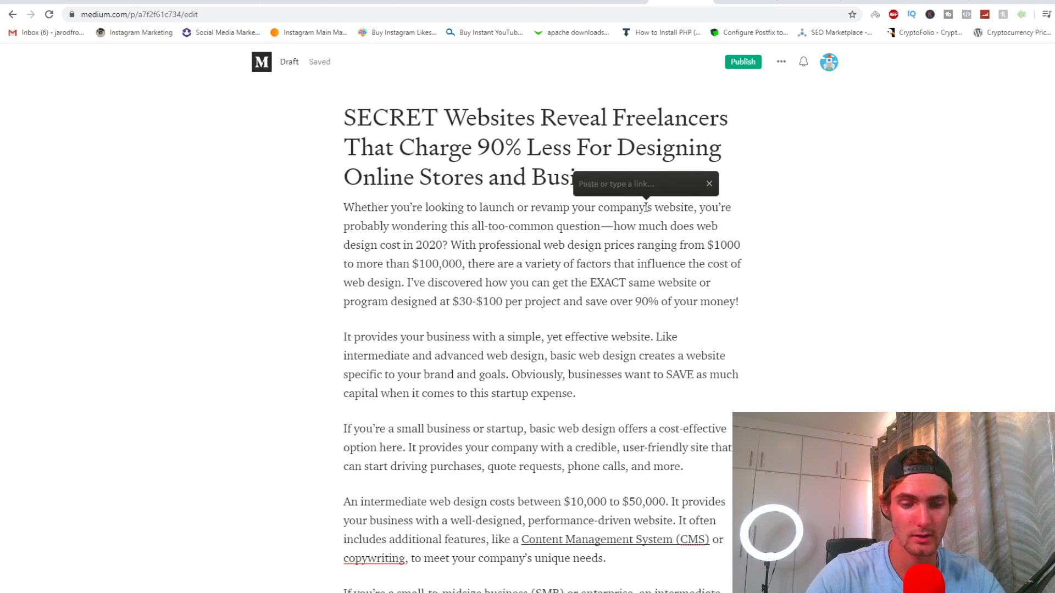
{"action": "key", "text": "ctrl+v"}
{"action": "key", "text": "Return"}
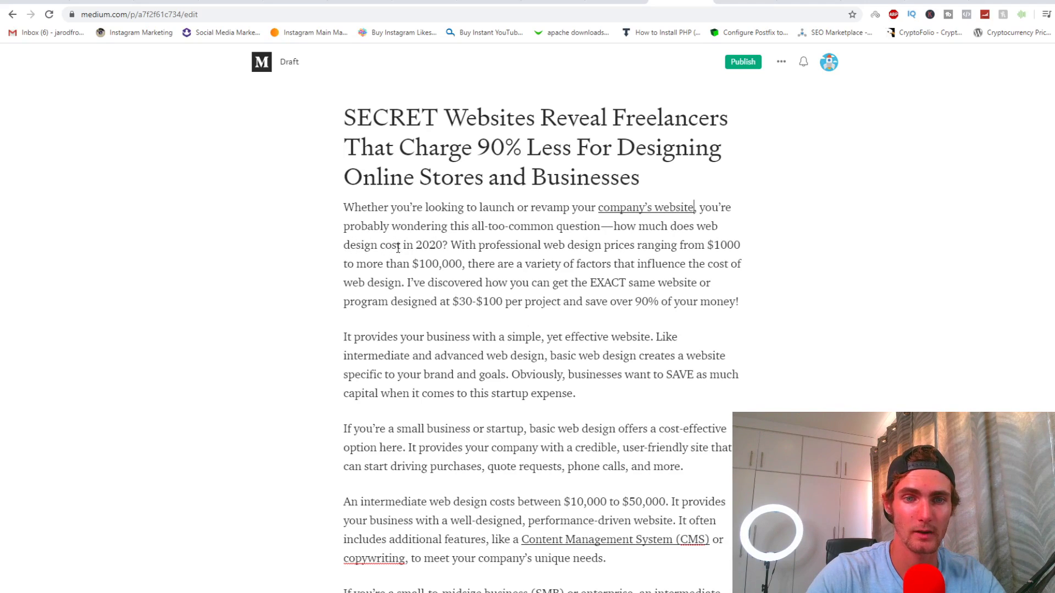
Link the web design cost question ending 'design cost in 2020?' to the bit.ly URL
{"action": "left_click_drag", "start_coordinate": [398, 247], "coordinate": [448, 245]}
{"action": "left_click", "coordinate": [626, 227]}
{"action": "right_click", "coordinate": [444, 247]}
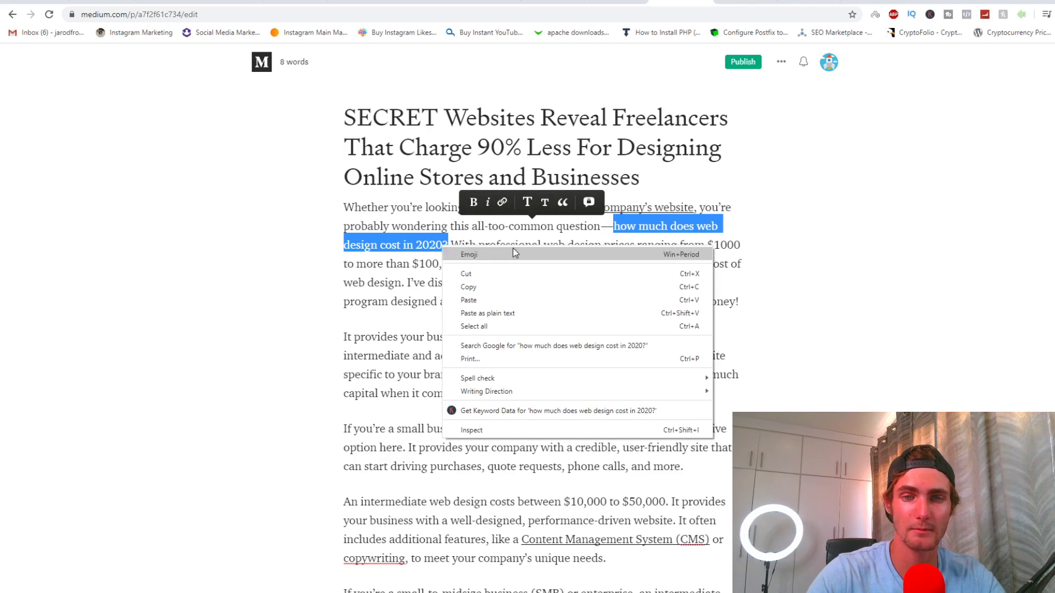
{"action": "left_click", "coordinate": [502, 202]}
{"action": "key", "text": "ctrl+v"}
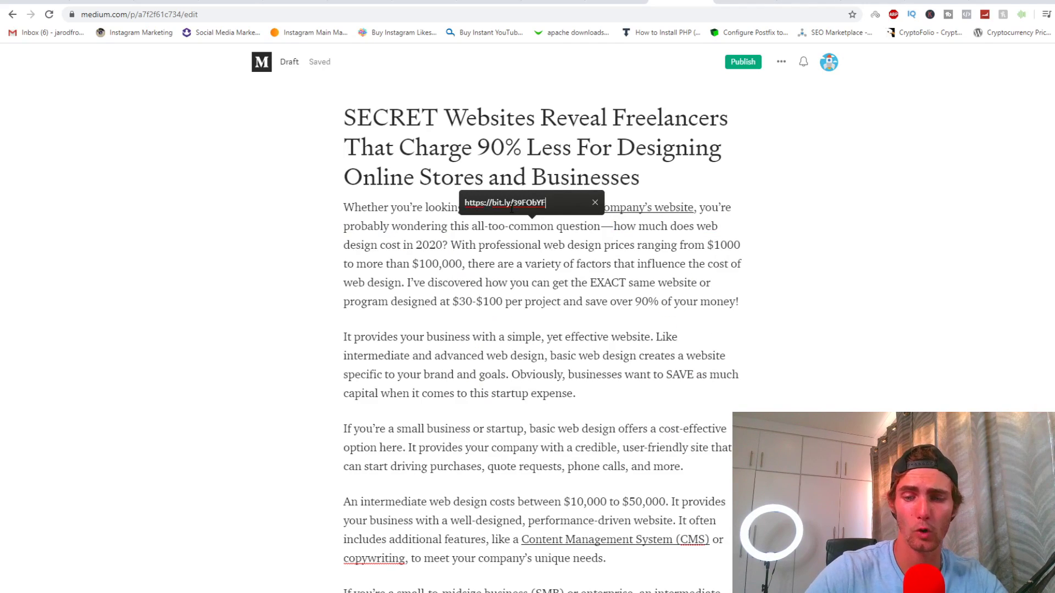
{"action": "key", "text": "Return"}
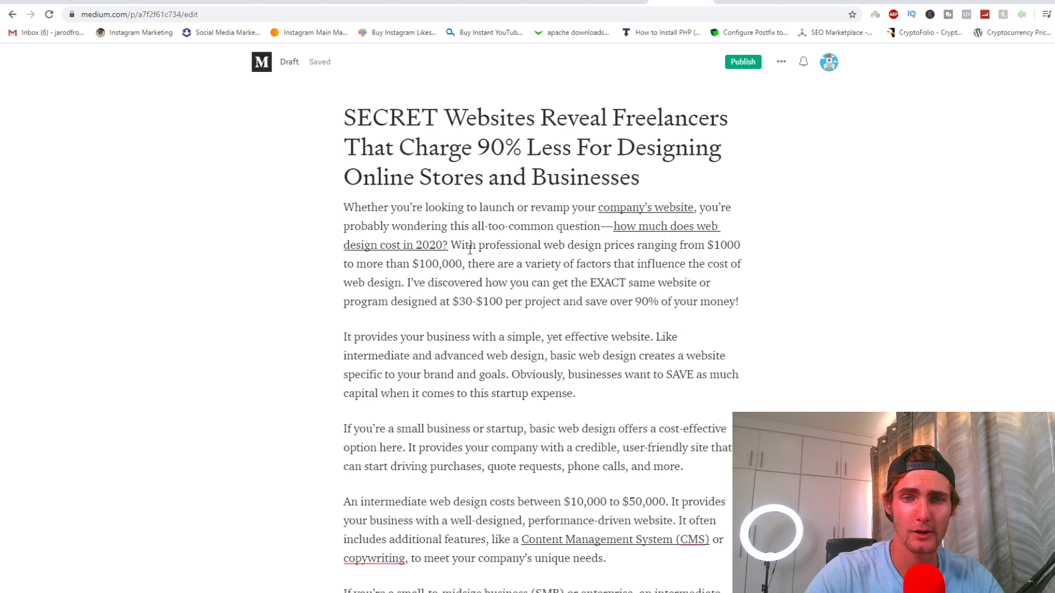
Italicise 'professional web design' and link it to the bit.ly URL
{"action": "left_click_drag", "start_coordinate": [478, 246], "coordinate": [593, 248]}
{"action": "right_click", "coordinate": [592, 248]}
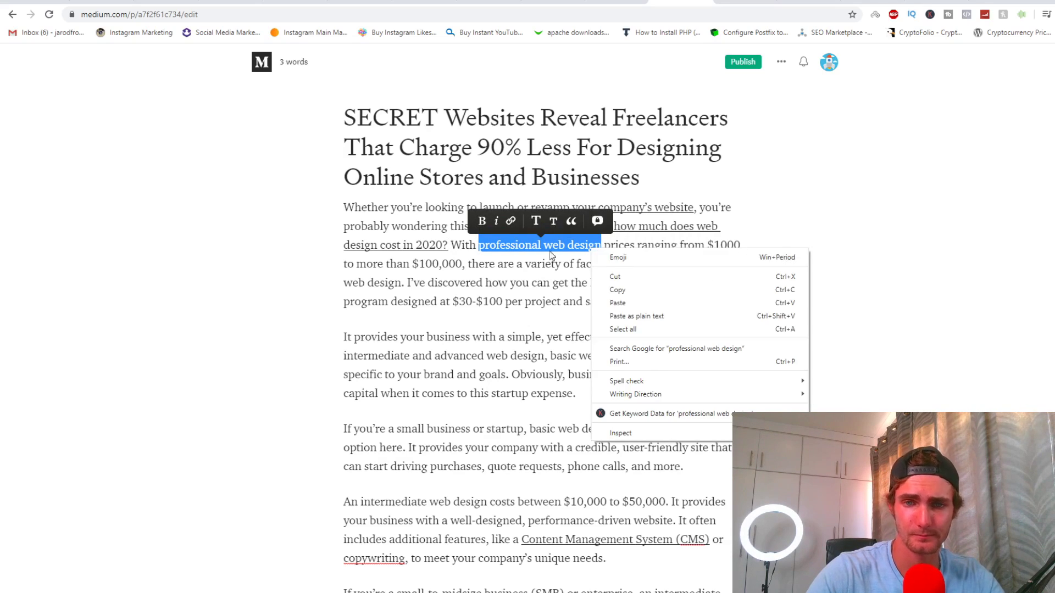
{"action": "left_click", "coordinate": [493, 221]}
{"action": "left_click", "coordinate": [506, 221]}
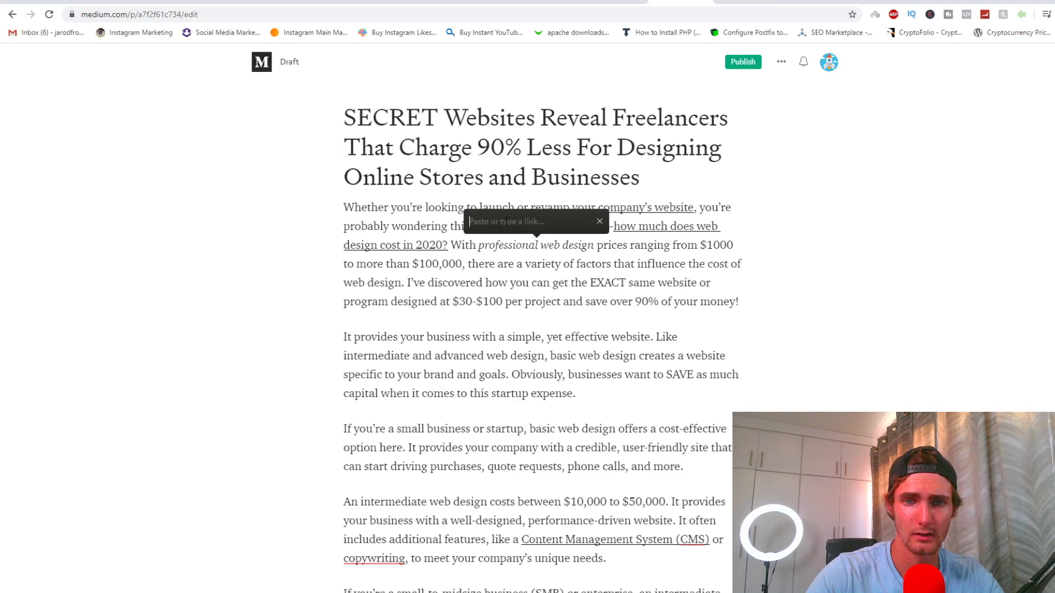
{"action": "key", "text": "ctrl+v"}
{"action": "key", "text": "Return"}
Link 'EXACT same website' and '$30-$100 per project' to the bit.ly URL
{"action": "left_click_drag", "start_coordinate": [590, 282], "coordinate": [692, 282]}
{"action": "key", "text": "ctrl+v"}
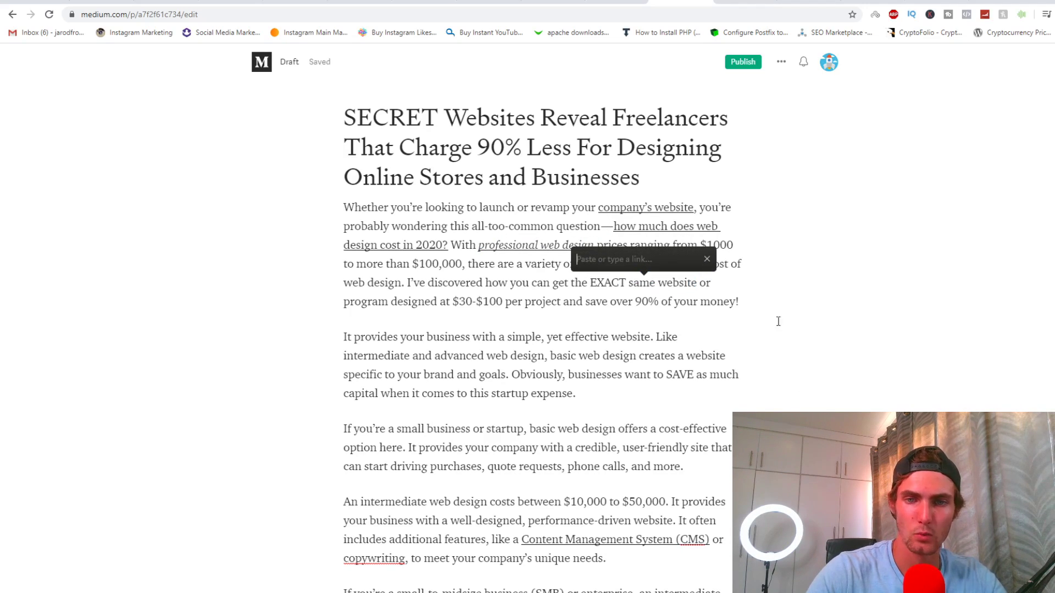
{"action": "left_click_drag", "start_coordinate": [452, 301], "coordinate": [564, 302]}
{"action": "left_click", "coordinate": [564, 302]}
{"action": "left_click_drag", "start_coordinate": [459, 302], "coordinate": [561, 302]}
{"action": "left_click", "coordinate": [481, 280]}
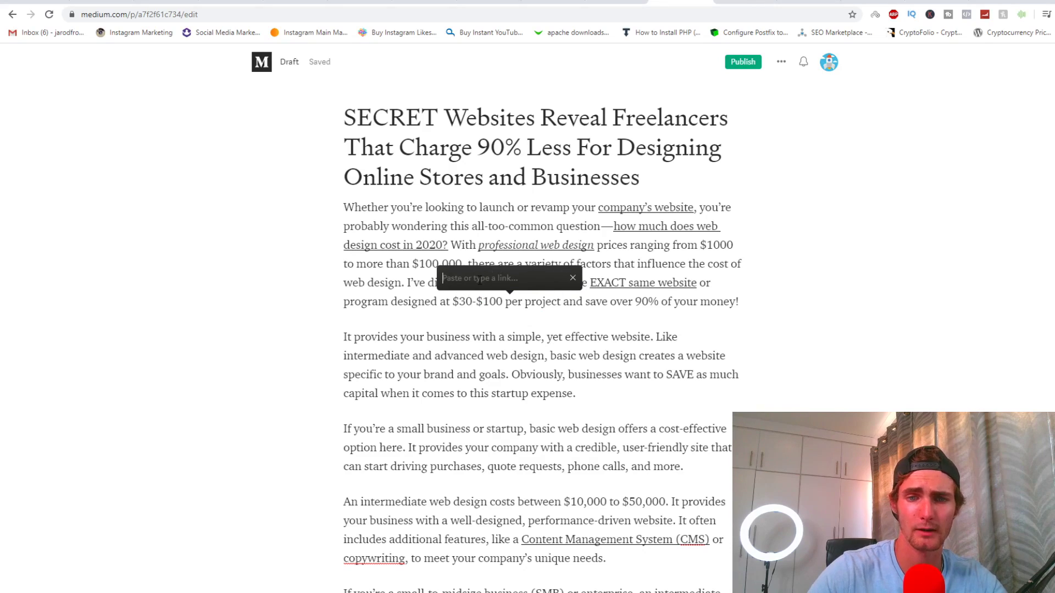
{"action": "key", "text": "ctrl+v"}
{"action": "key", "text": "Return"}
Scroll through the rest of the draft and open the story's extra options menu
{"action": "scroll", "coordinate": [548, 306], "scroll_direction": "down", "scroll_amount": 2}
{"action": "scroll", "coordinate": [548, 306], "scroll_direction": "down", "scroll_amount": 1}
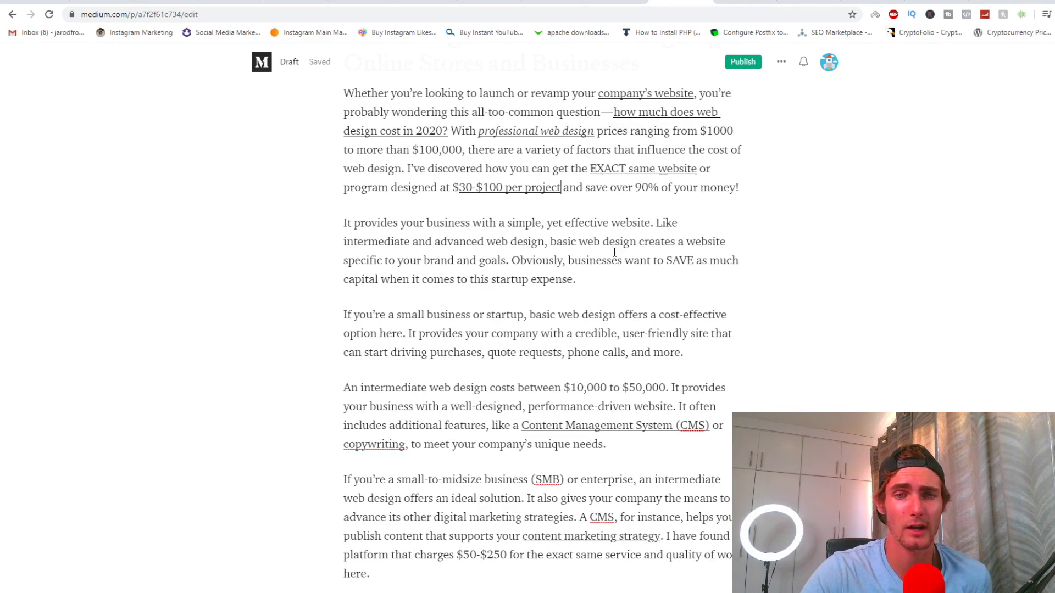
{"action": "left_click_drag", "start_coordinate": [512, 260], "coordinate": [637, 279]}
{"action": "left_click", "coordinate": [630, 315]}
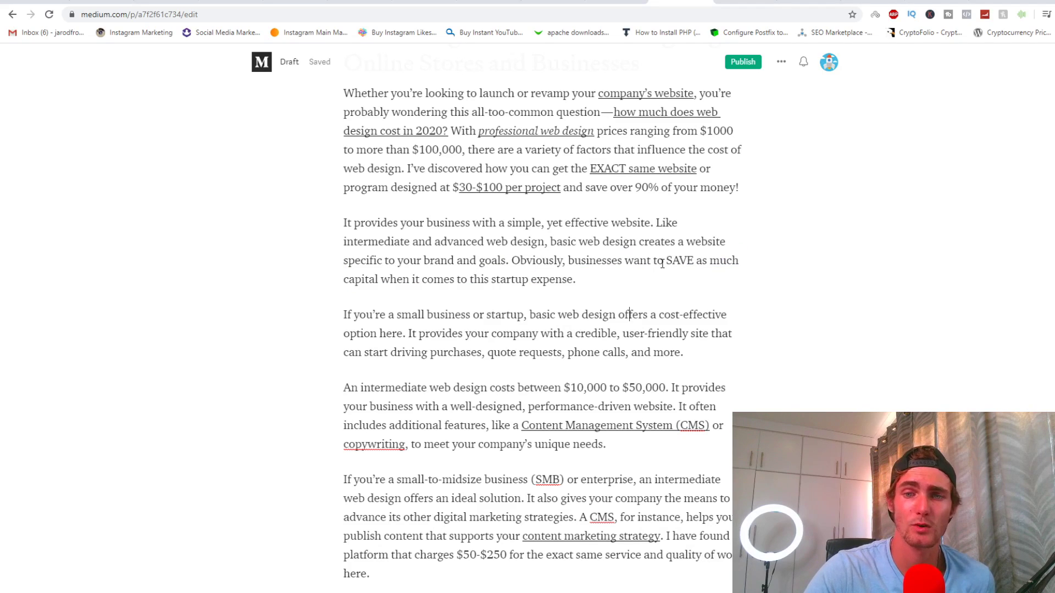
{"action": "left_click_drag", "start_coordinate": [662, 263], "coordinate": [626, 318]}
{"action": "scroll", "coordinate": [549, 384], "scroll_direction": "down", "scroll_amount": 1}
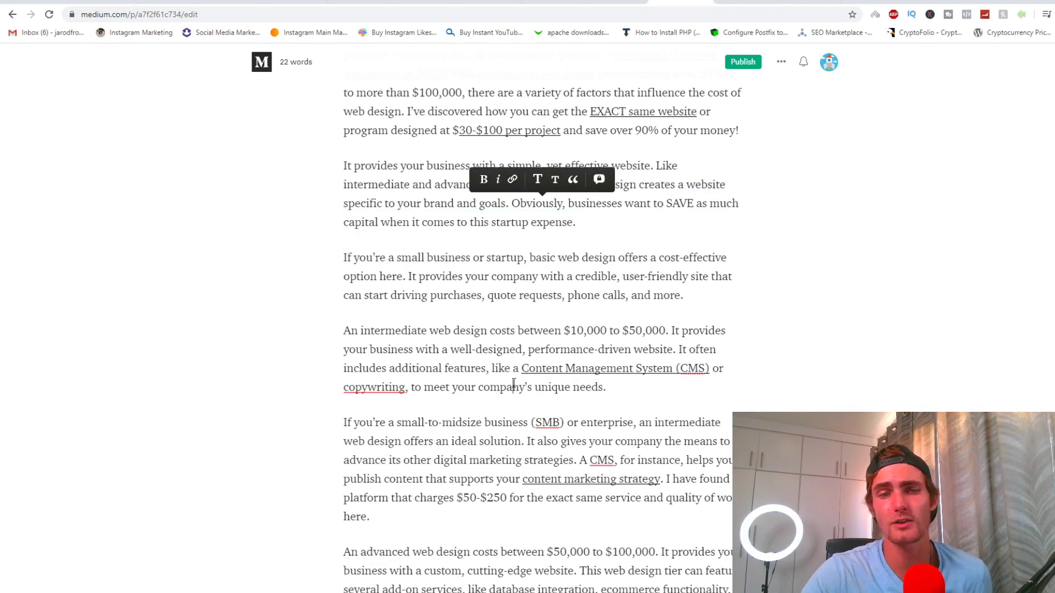
{"action": "left_click", "coordinate": [514, 386]}
{"action": "scroll", "coordinate": [563, 341], "scroll_direction": "down", "scroll_amount": 1}
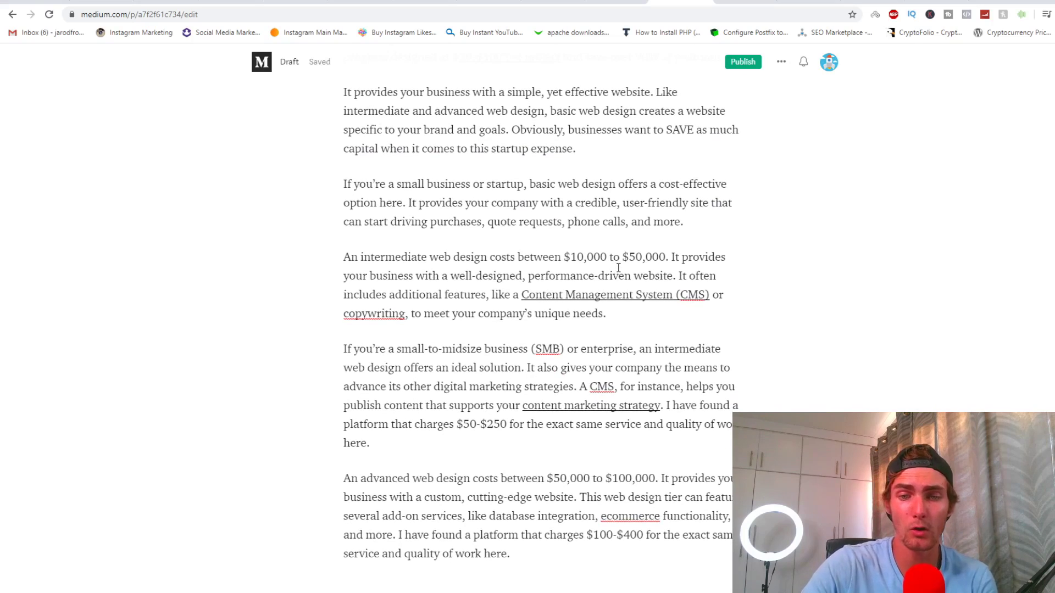
{"action": "scroll", "coordinate": [620, 311], "scroll_direction": "up", "scroll_amount": 4}
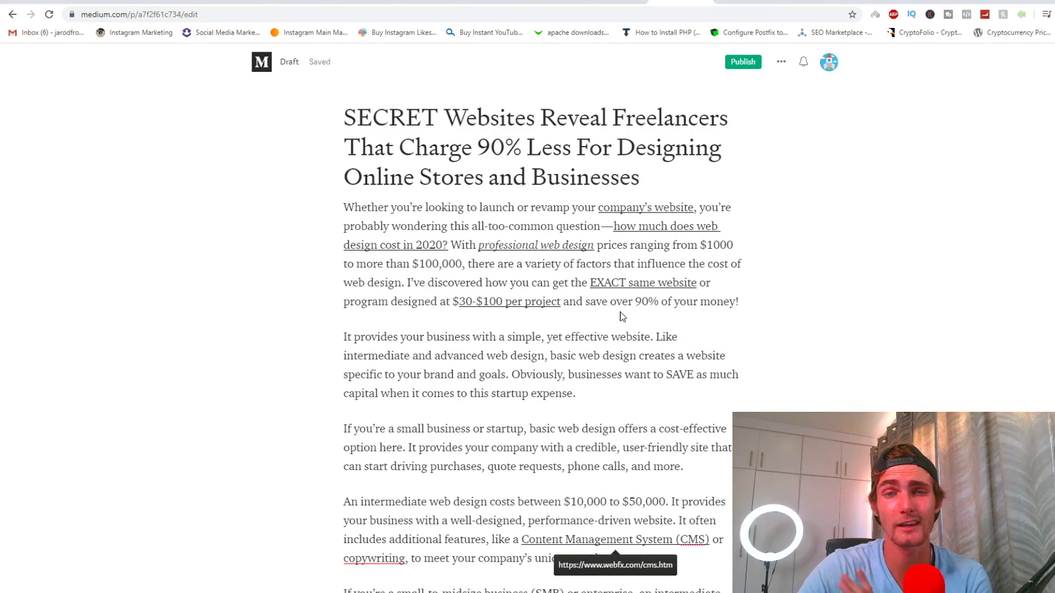
{"action": "left_click", "coordinate": [780, 61]}
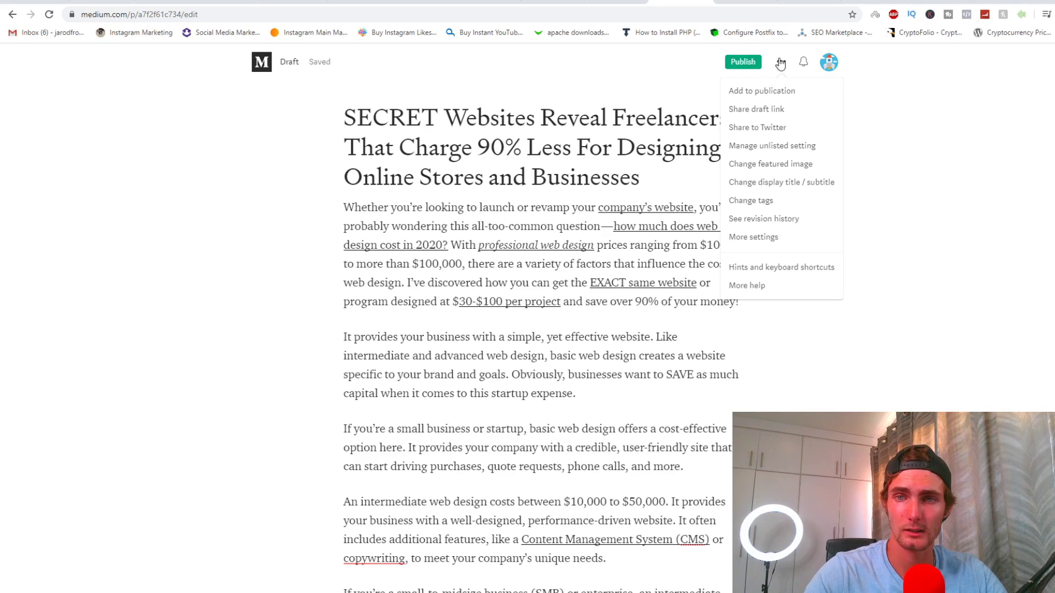
Open the story's publish settings with its preview
{"action": "left_click", "coordinate": [766, 165]}
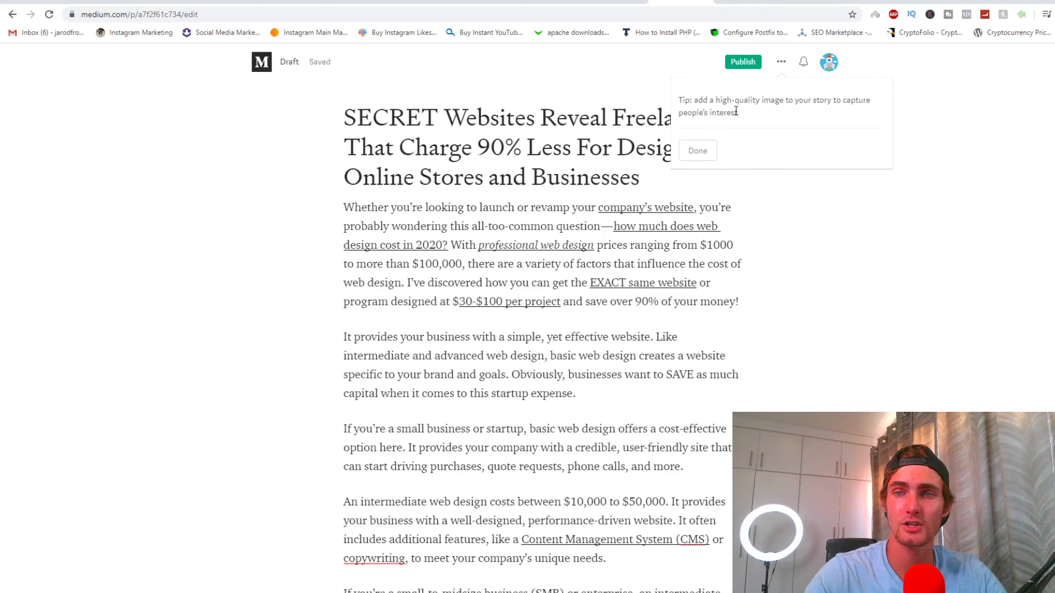
{"action": "left_click", "coordinate": [742, 62]}
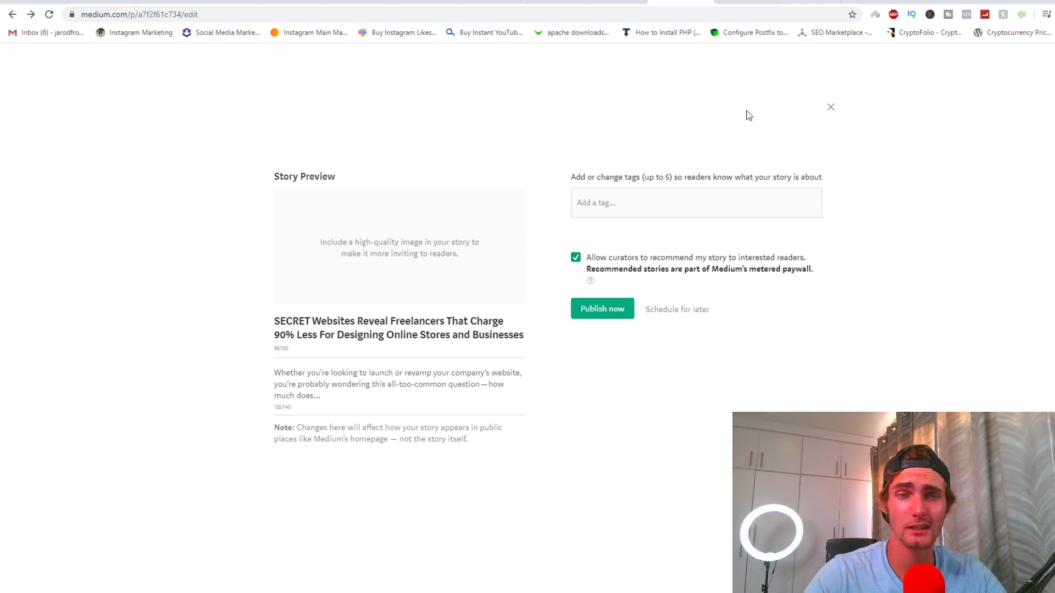
{"action": "left_click_drag", "start_coordinate": [362, 427], "coordinate": [367, 428]}
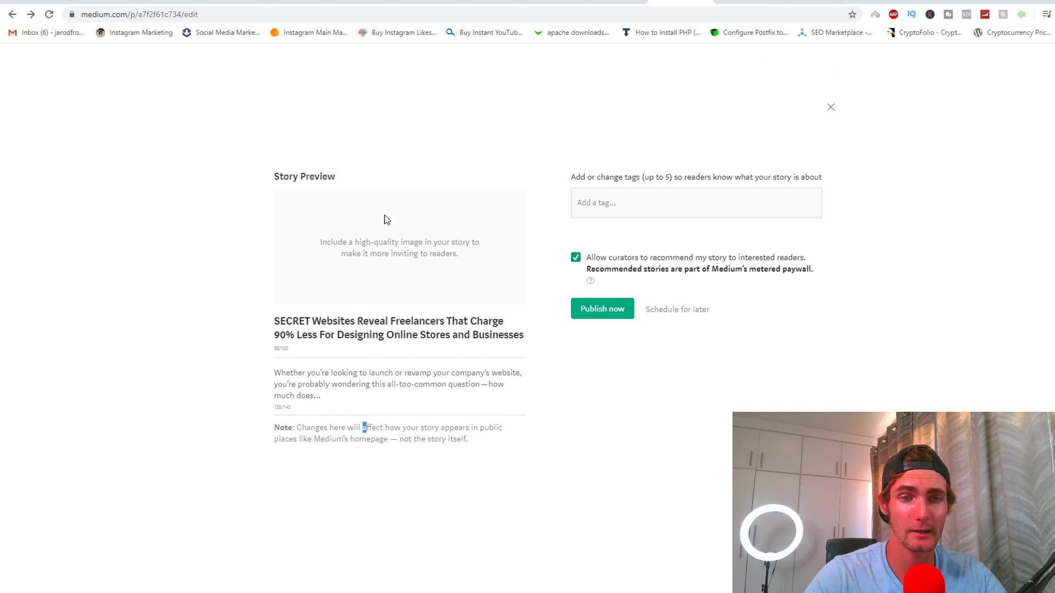
Tag the story Web Development and Save Money
{"action": "left_click", "coordinate": [619, 204]}
{"action": "type", "text": "wbe"}
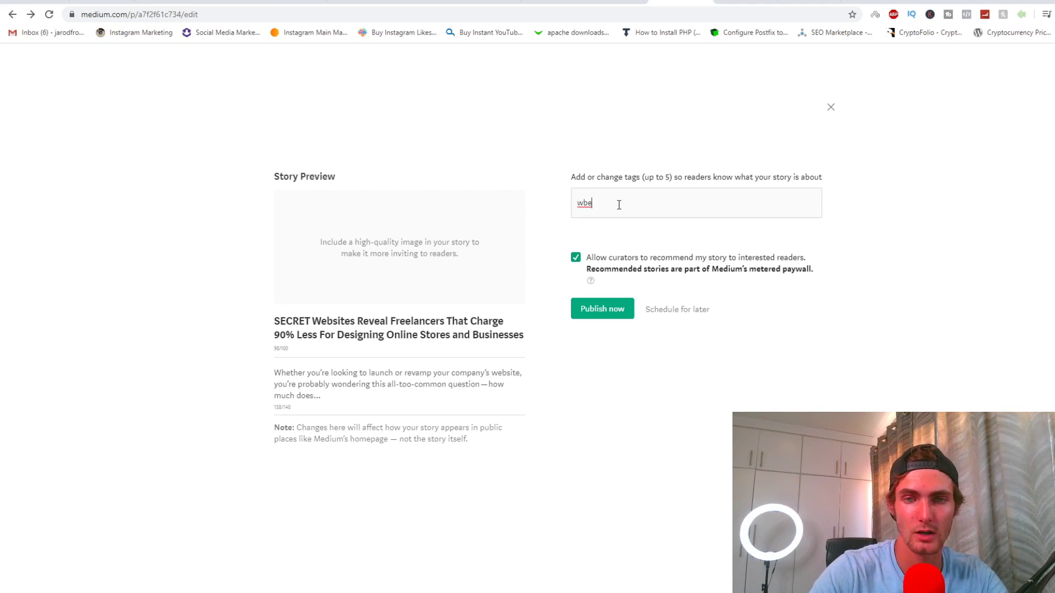
{"action": "key", "text": "BackSpace"}
{"action": "key", "text": "BackSpace"}
{"action": "type", "text": "eb"}
{"action": "key", "text": "Return"}
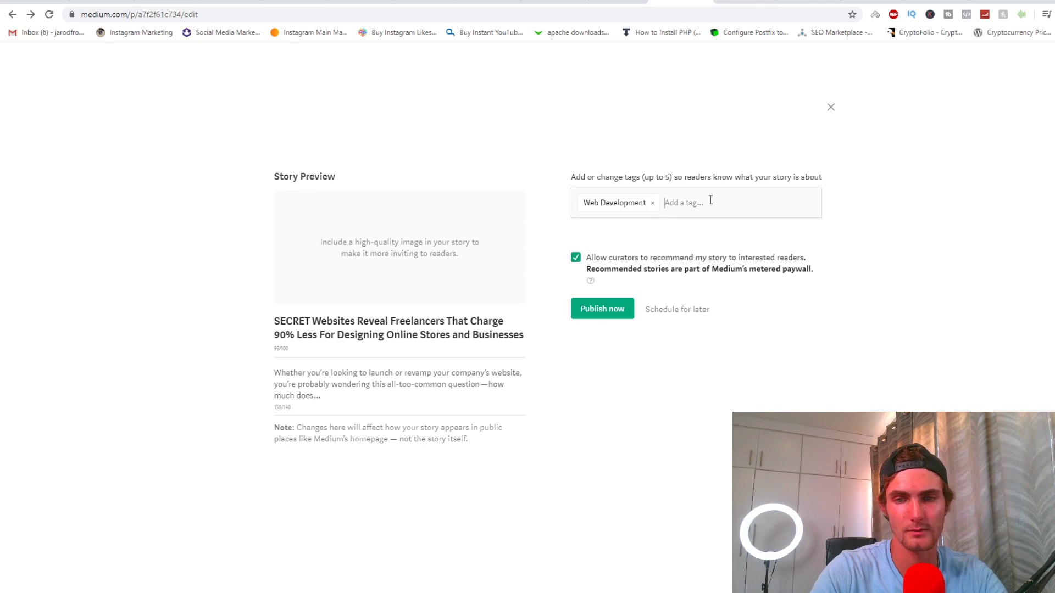
{"action": "type", "text": "save over"}
{"action": "key", "text": "BackSpace"}
{"action": "key", "text": "BackSpace"}
{"action": "key", "text": "BackSpace"}
{"action": "key", "text": "BackSpace"}
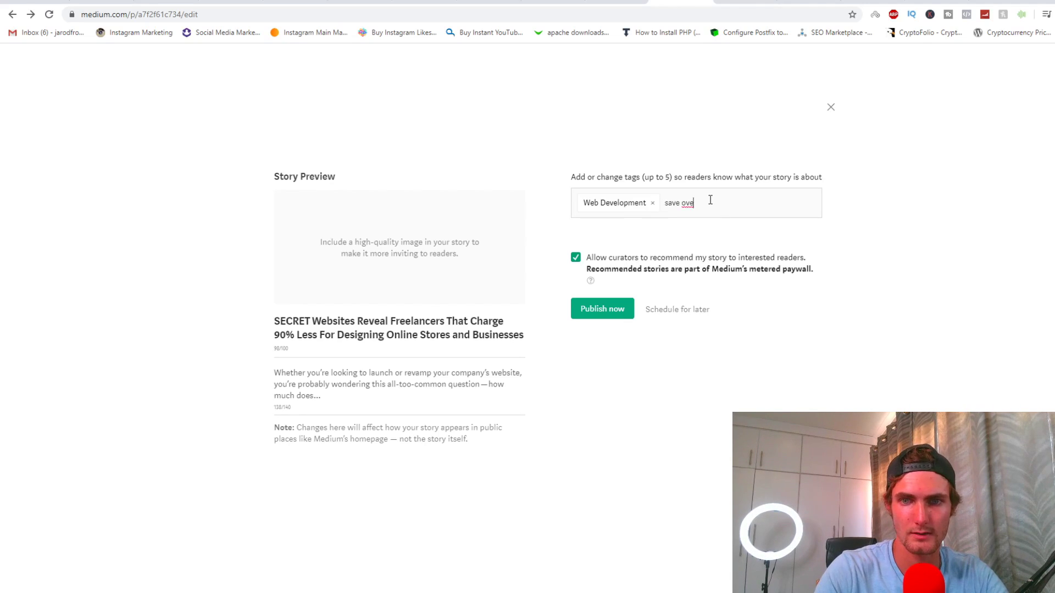
{"action": "type", "text": "money when starting a b"}
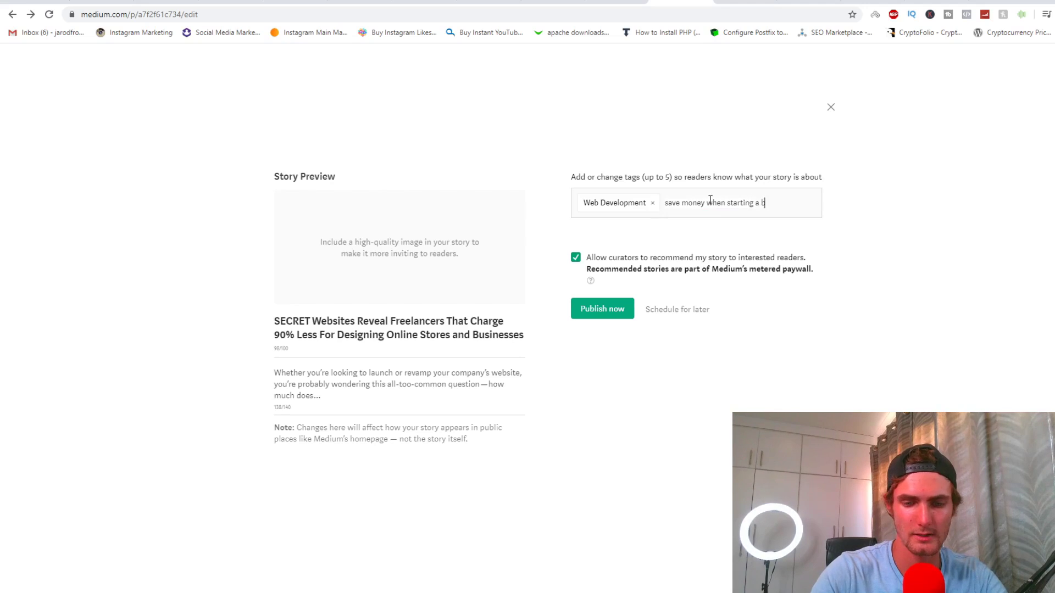
{"action": "key", "text": "Return"}
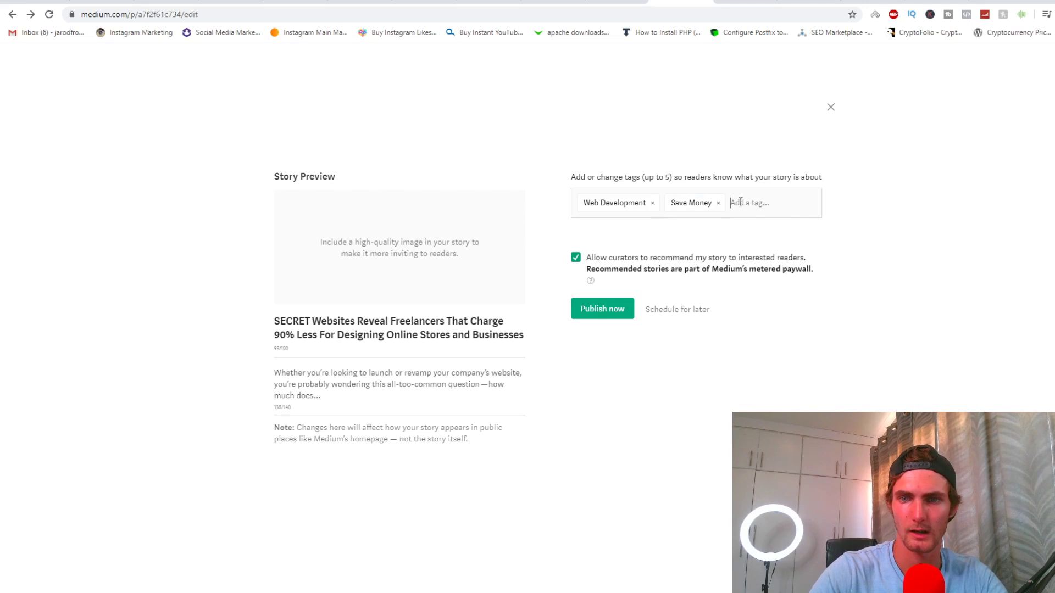
Add the fiverr and fiverr affiliate tags, then close the publish dialog
{"action": "type", "text": "fiverr"}
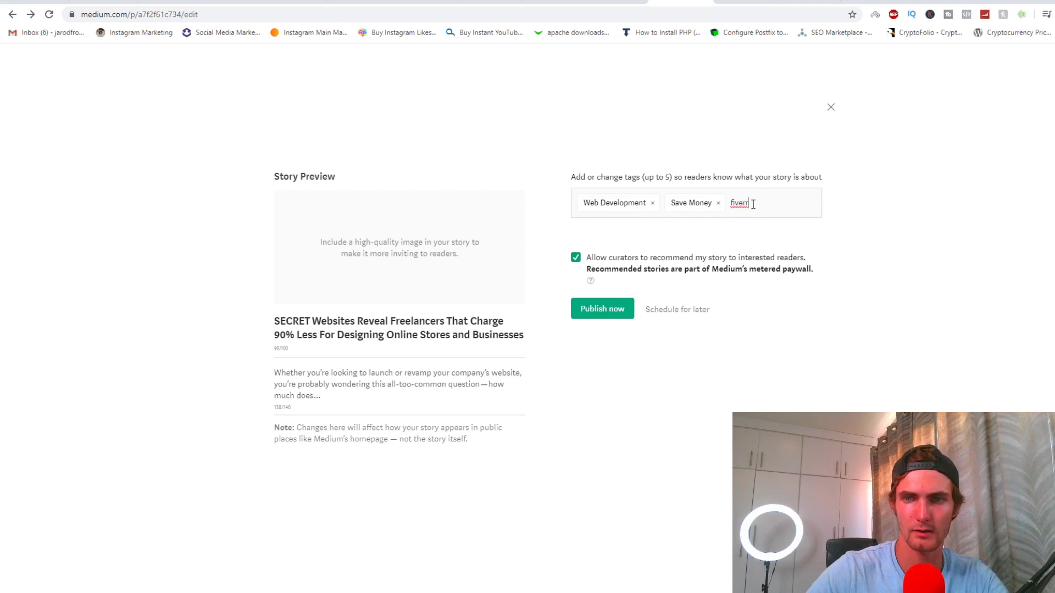
{"action": "key", "text": "Return"}
{"action": "type", "text": "fiverr affiliate"}
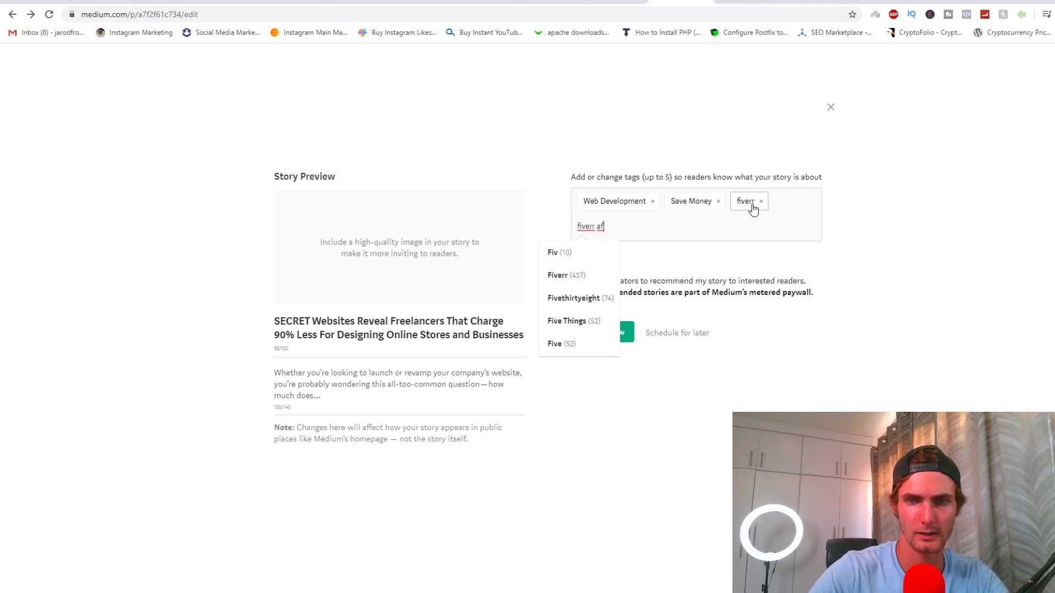
{"action": "key", "text": "Return"}
{"action": "type", "text": "fiverr web"}
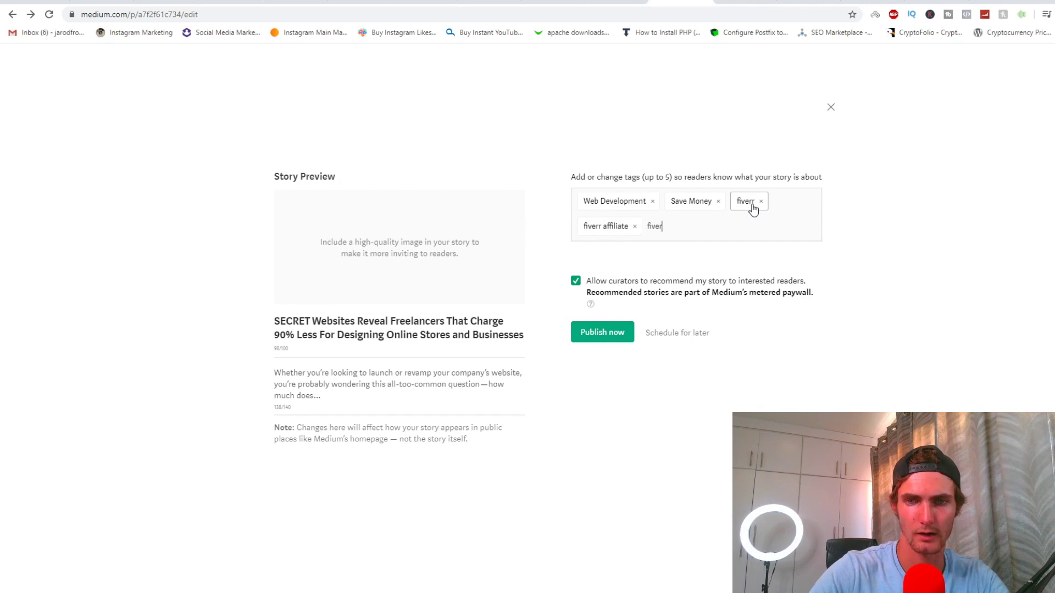
{"action": "key", "text": "Escape"}
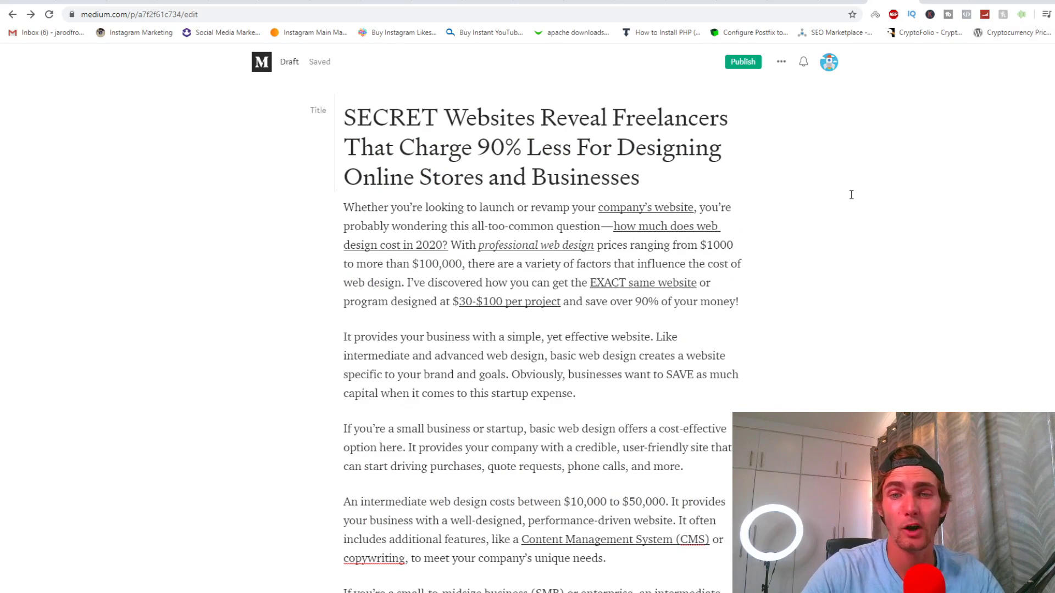
Load livejournal.com and ghost.org in two new tabs, showing the ghost.org tab
{"action": "left_click", "coordinate": [978, 2]}
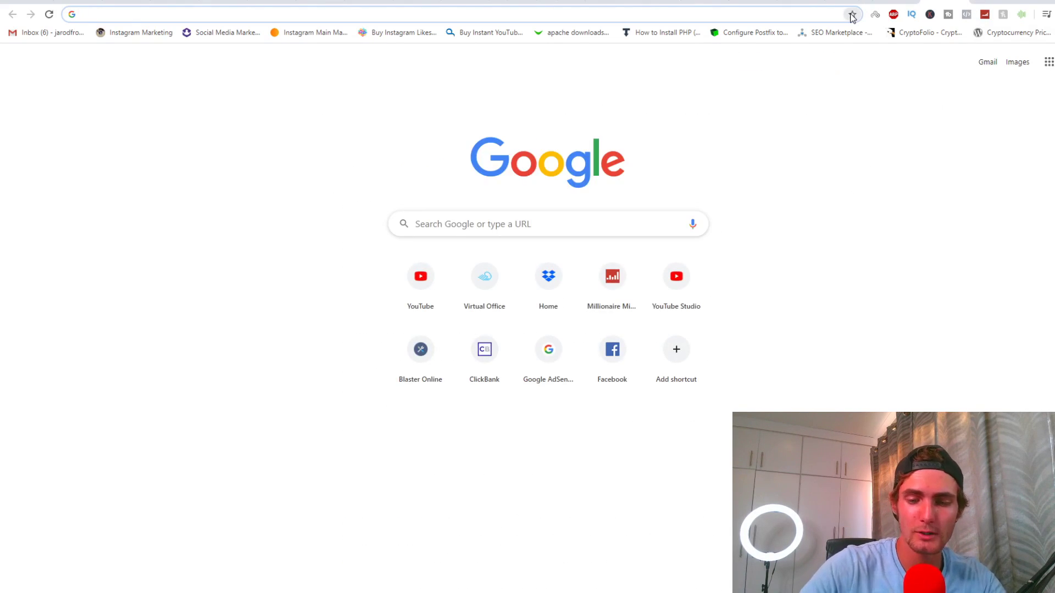
{"action": "type", "text": "livejournal.com"}
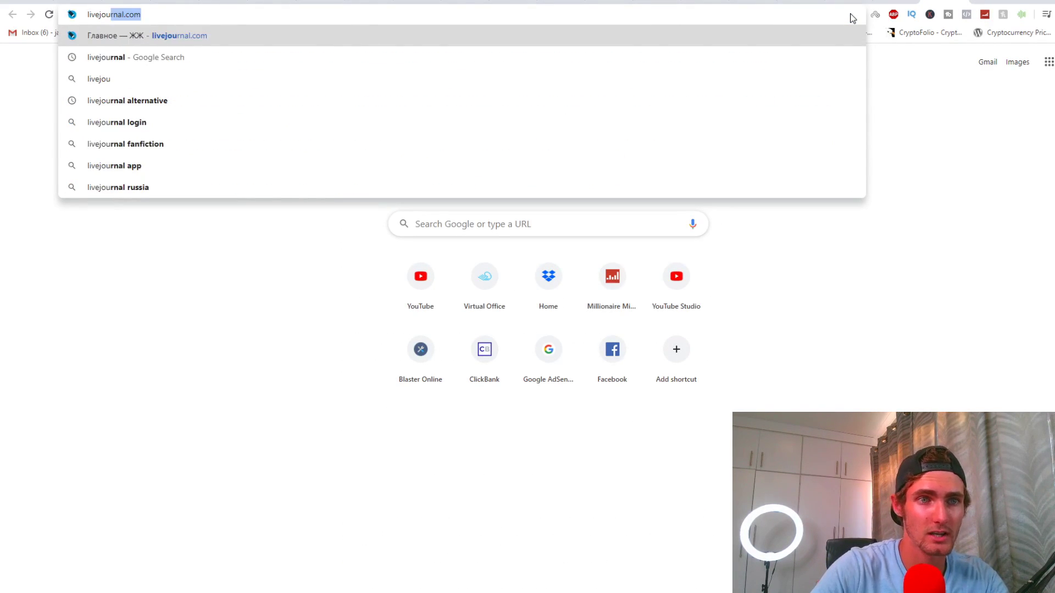
{"action": "key", "text": "Return"}
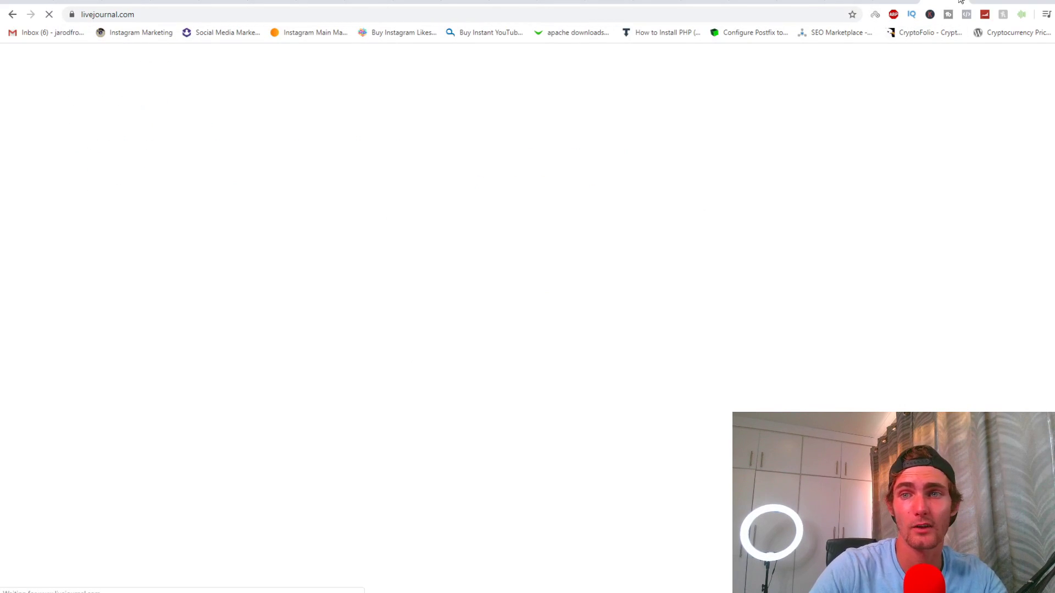
{"action": "key", "text": "Escape"}
{"action": "type", "text": "ghost.or"}
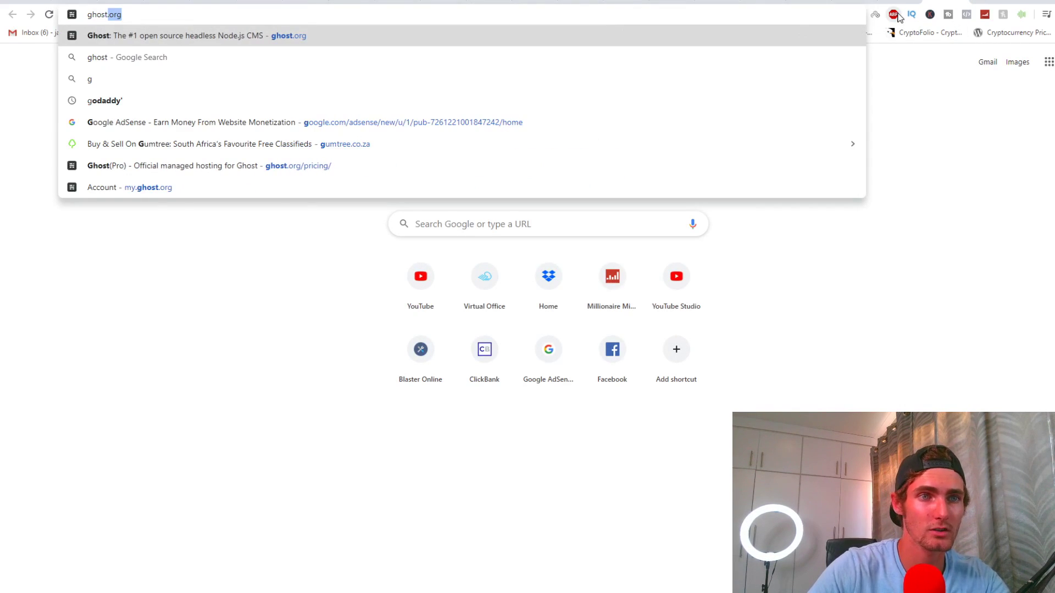
{"action": "key", "text": "Escape"}
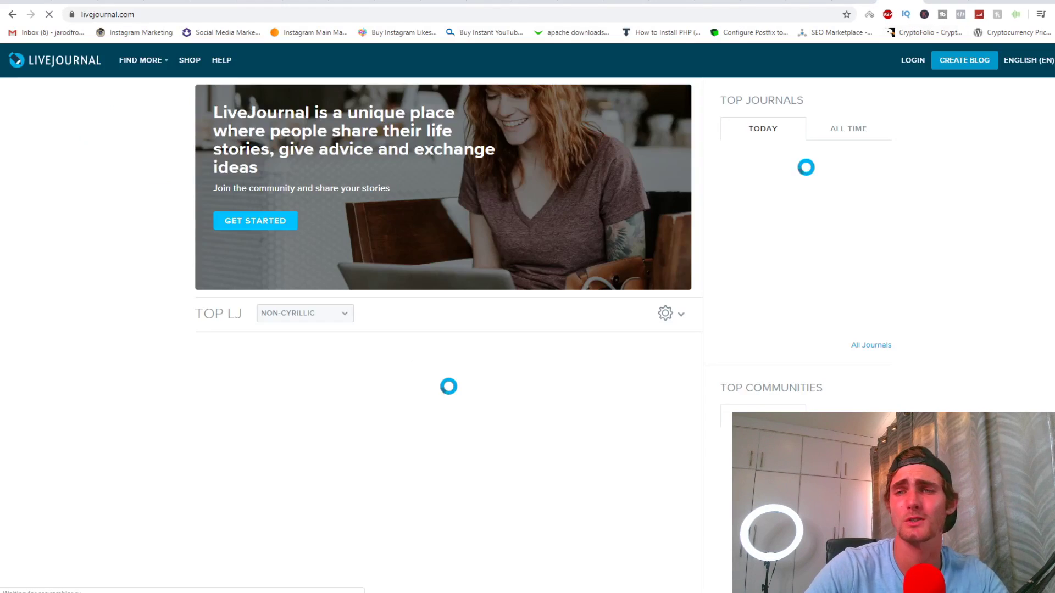
{"action": "left_click", "coordinate": [934, 2]}
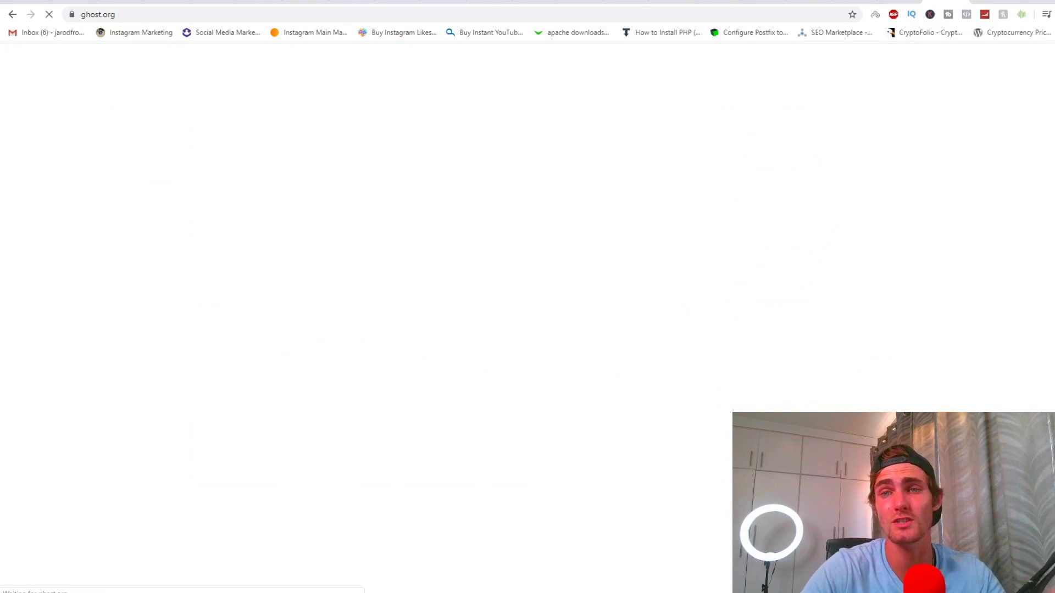
Switch back to the loaded LiveJournal home page tab
{"action": "key", "text": "ctrl+shift+Tab"}
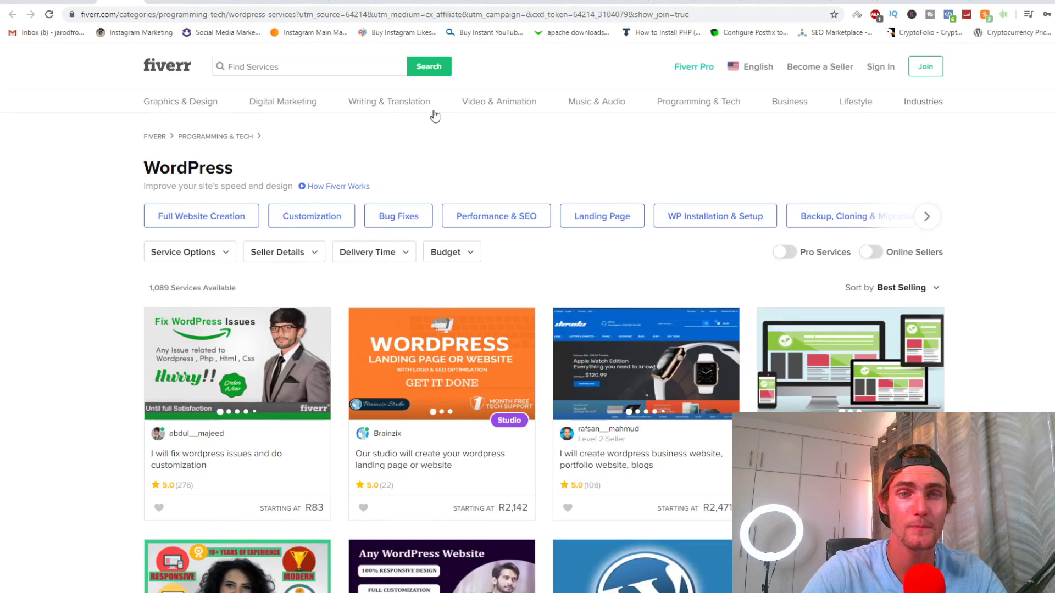
Show Fiverr's Programming & Tech > WordPress services category menus
{"action": "mouse_move", "coordinate": [901, 109]}
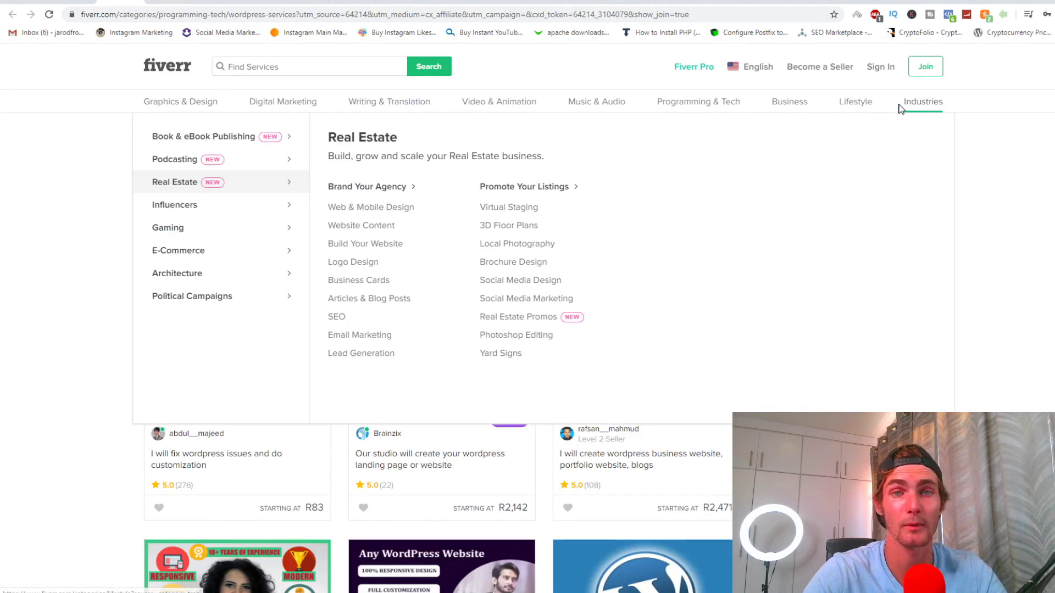
{"action": "mouse_move", "coordinate": [863, 108]}
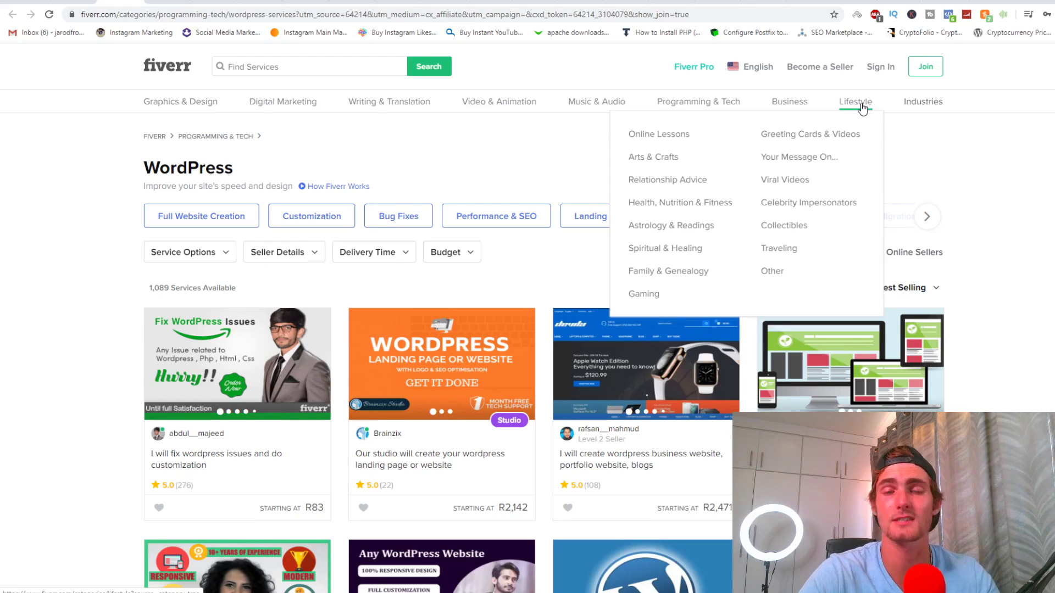